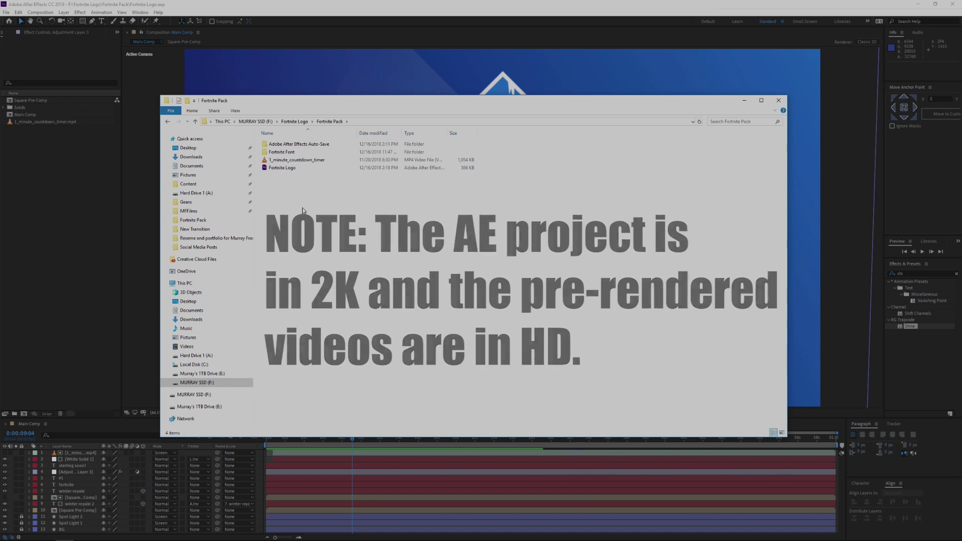
# Step: Browse the Fortnite Pack folder and open the Fortnite Font folder
pyautogui.click(291, 160)
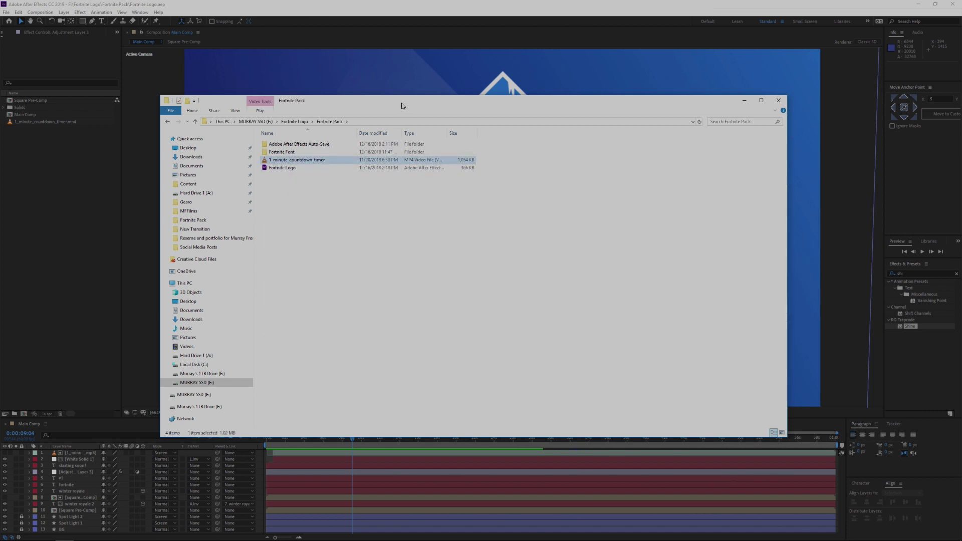
pyautogui.moveTo(402, 106); pyautogui.dragTo(424, 505)
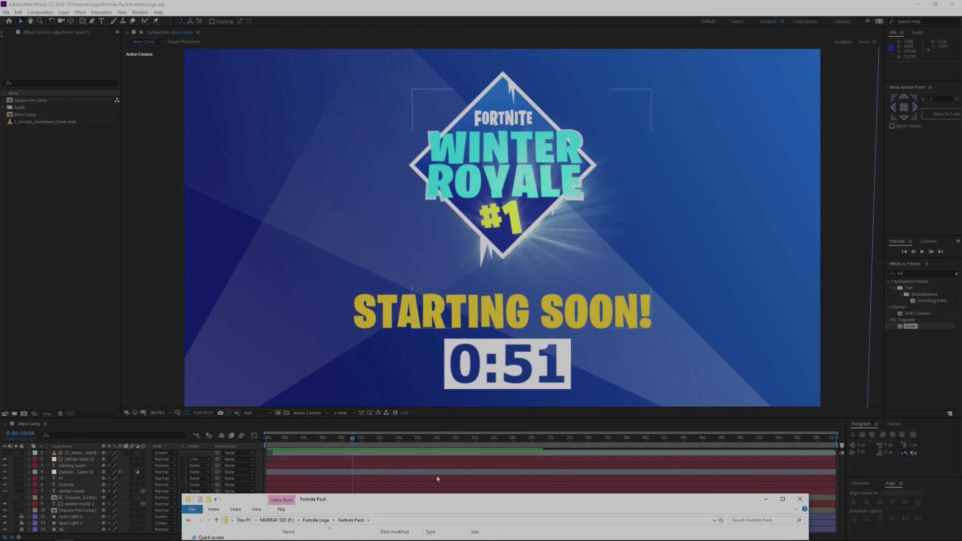
pyautogui.moveTo(436, 501); pyautogui.dragTo(427, 125)
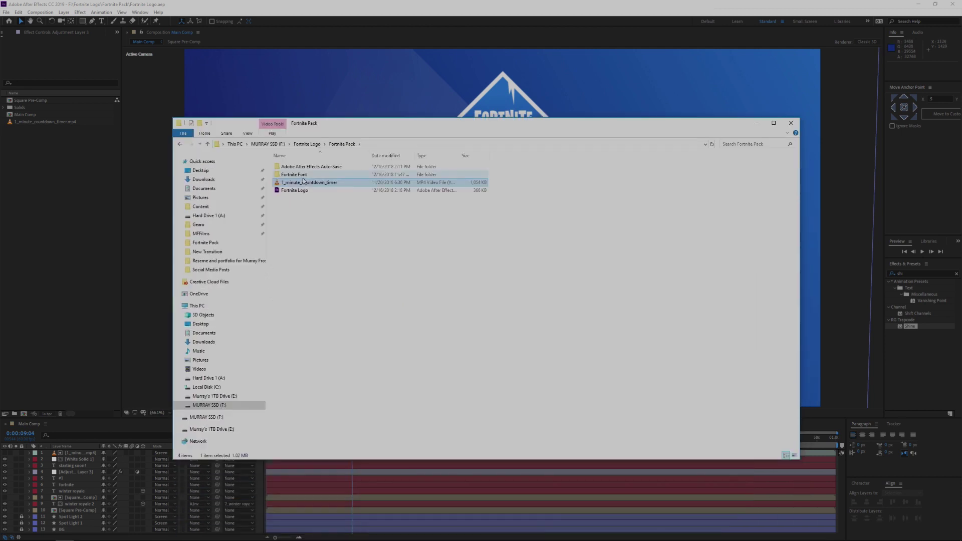
pyautogui.doubleClick(296, 174)
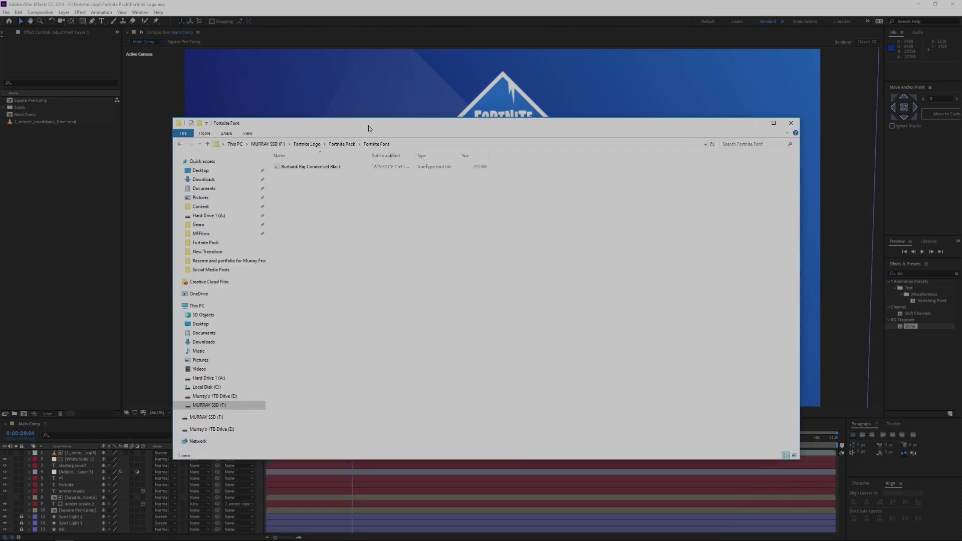
# Step: Go back to the Fortnite Pack folder and close the File Explorer window
pyautogui.moveTo(368, 128); pyautogui.dragTo(366, 237)
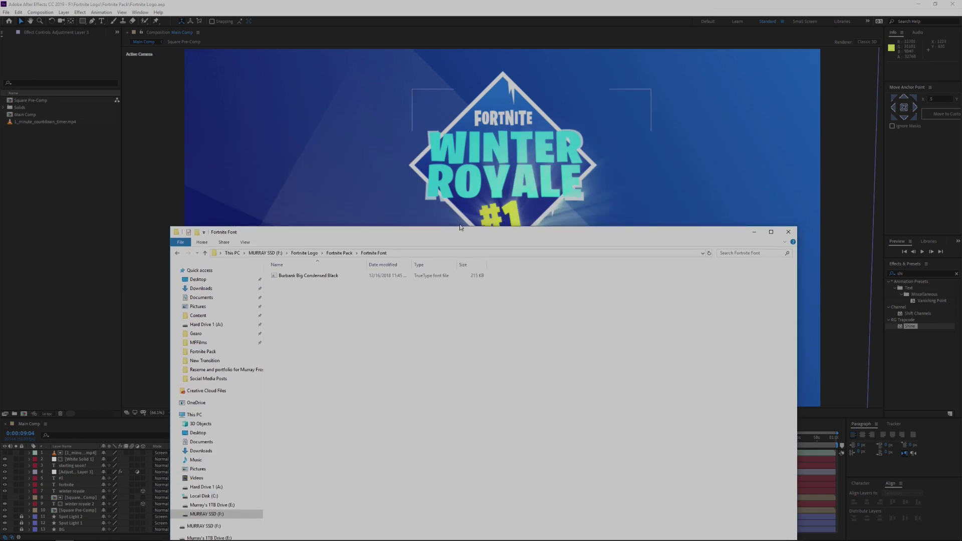
pyautogui.hotkey('alt', 'Left')
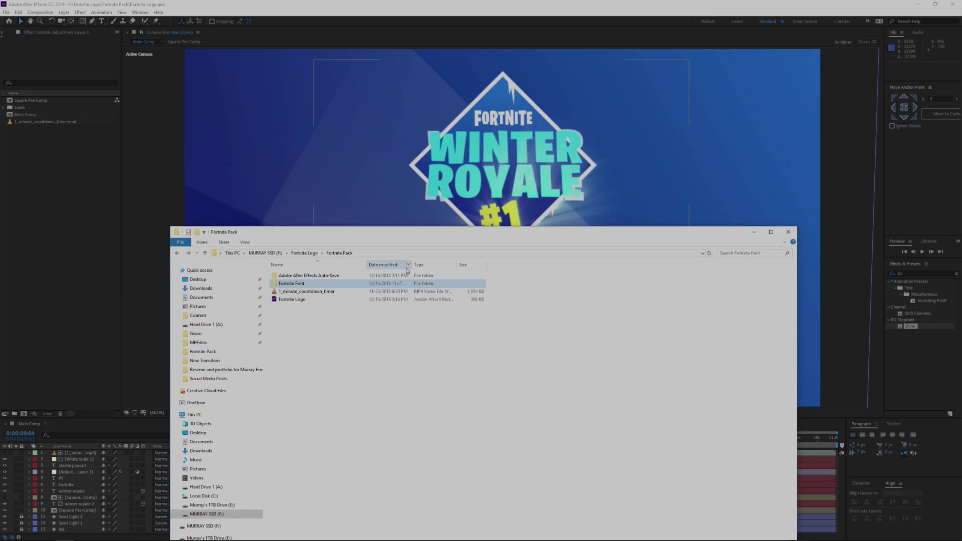
pyautogui.moveTo(400, 234); pyautogui.dragTo(399, 111)
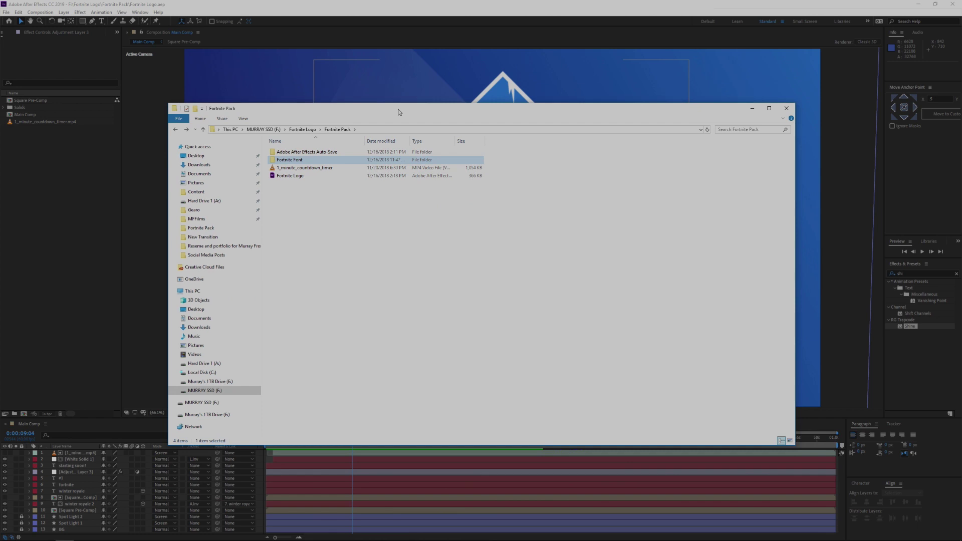
pyautogui.click(307, 153)
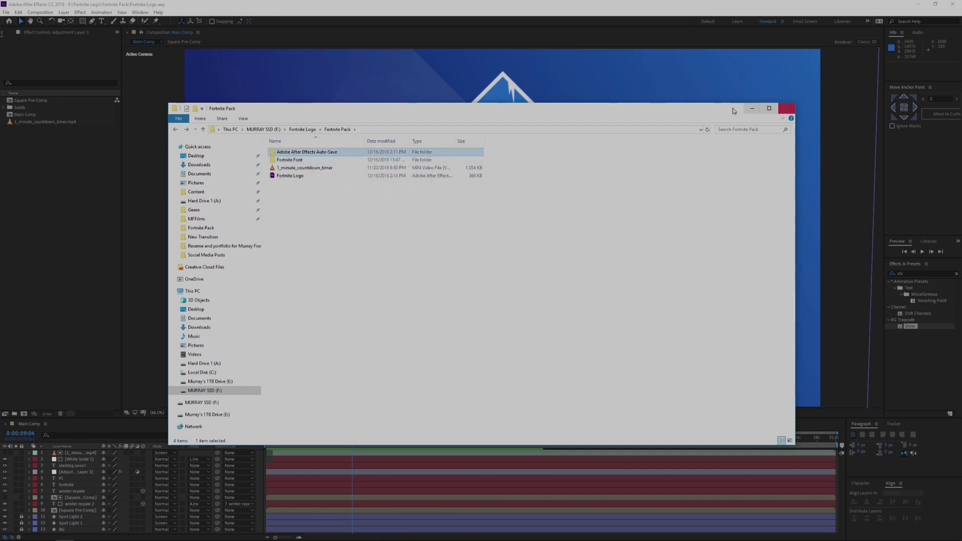
pyautogui.click(787, 108)
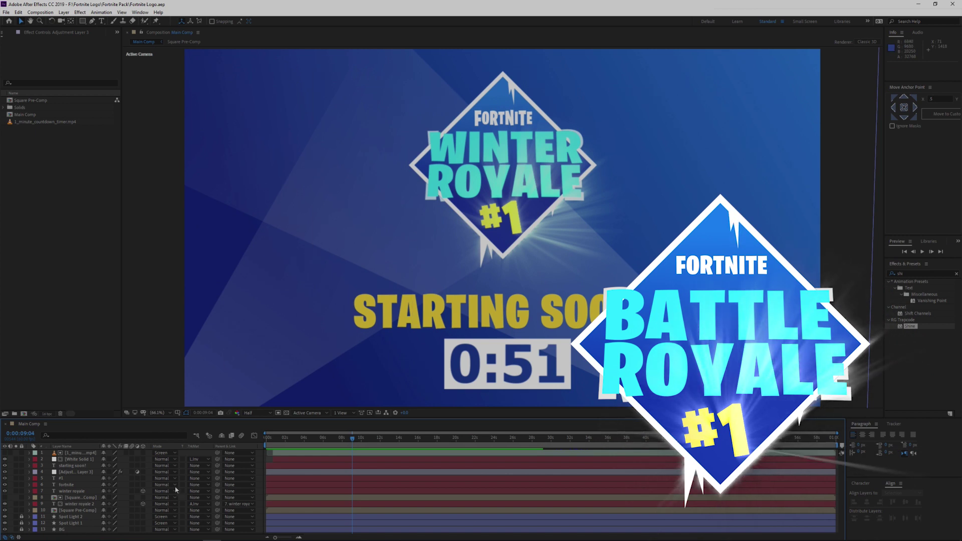
pyautogui.click(65, 535)
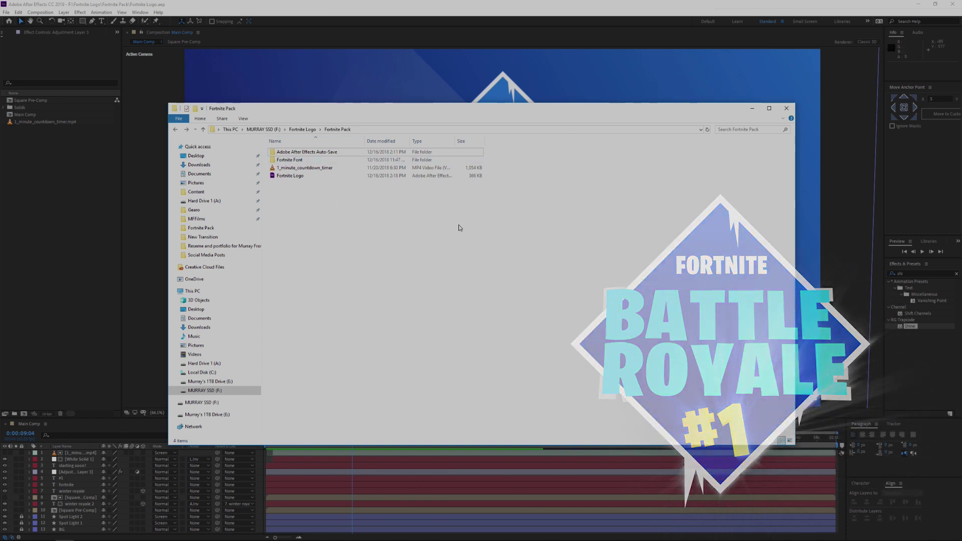
pyautogui.click(781, 109)
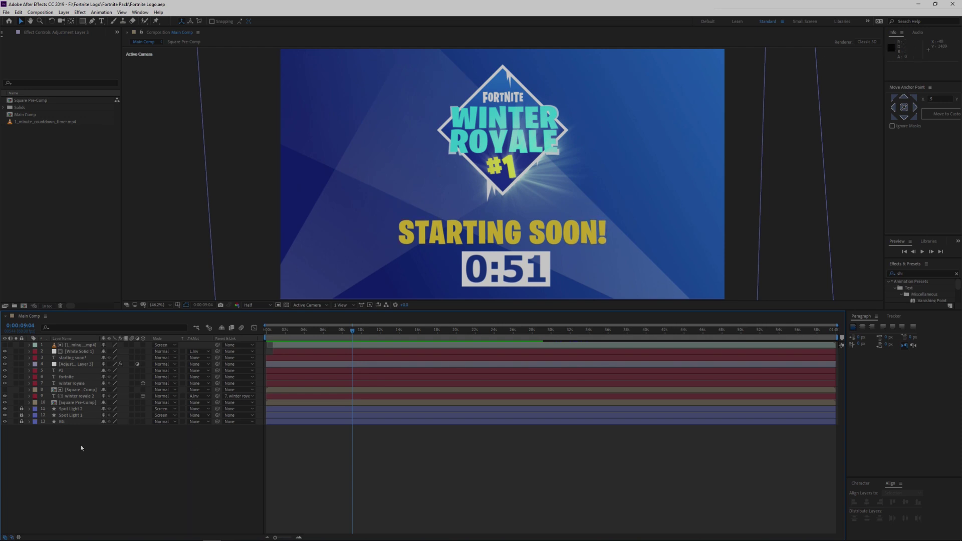
pyautogui.click(71, 391)
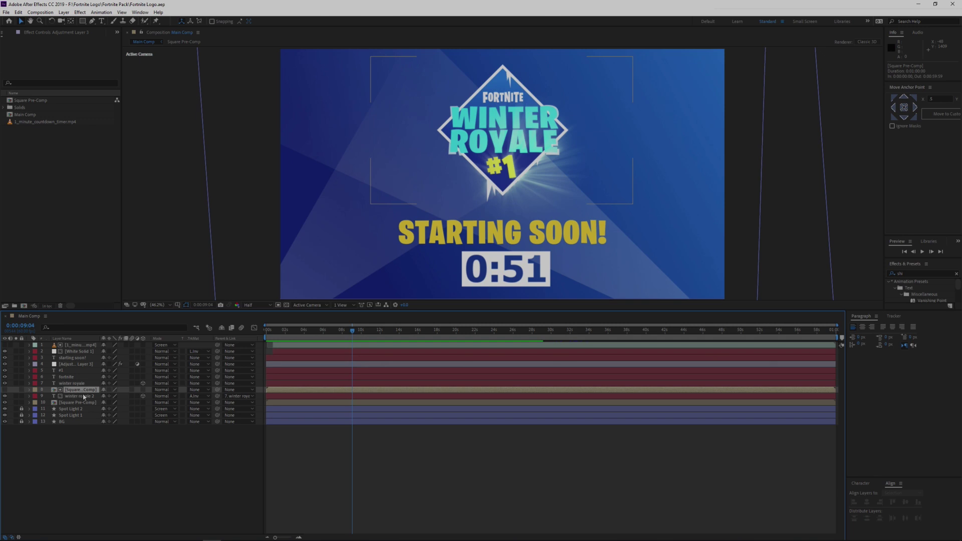
# Step: Open Square Pre-Comp and scrub through the diamond and icicles appearing
pyautogui.doubleClick(79, 390)
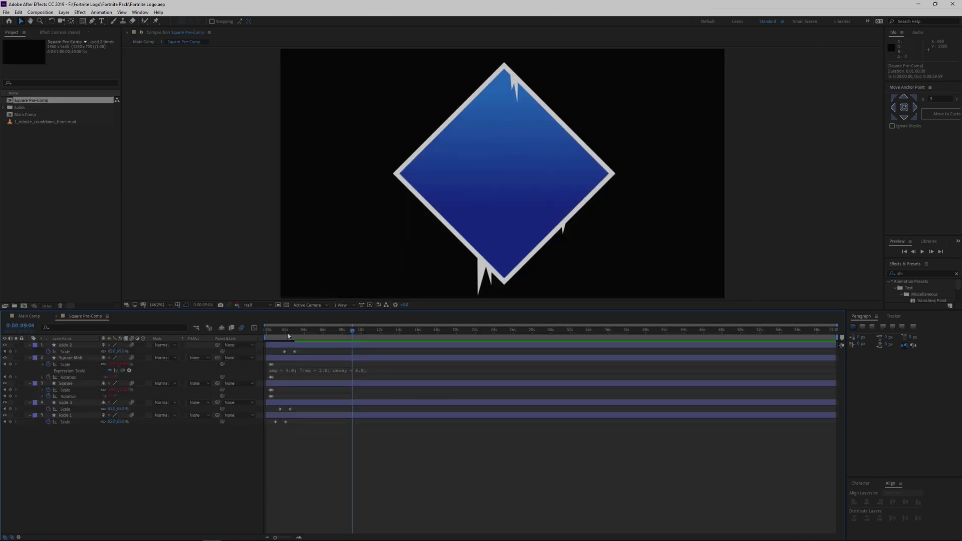
pyautogui.click(264, 339)
pyautogui.moveTo(268, 339); pyautogui.dragTo(296, 339)
pyautogui.click(63, 346)
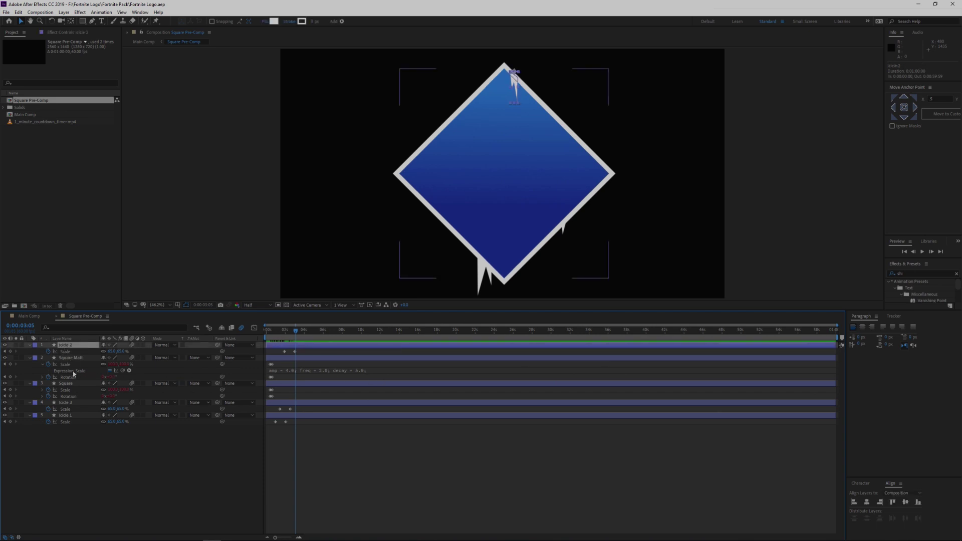
pyautogui.click(491, 140)
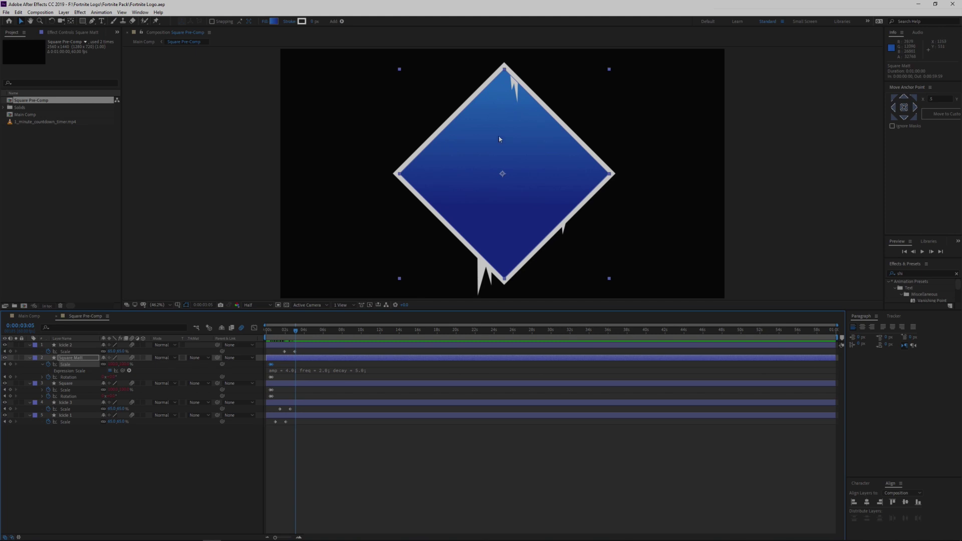
# Step: Preview the diamond's pop-in around 1:35 and inspect the Scale bounce expression
pyautogui.moveTo(296, 333); pyautogui.dragTo(281, 334)
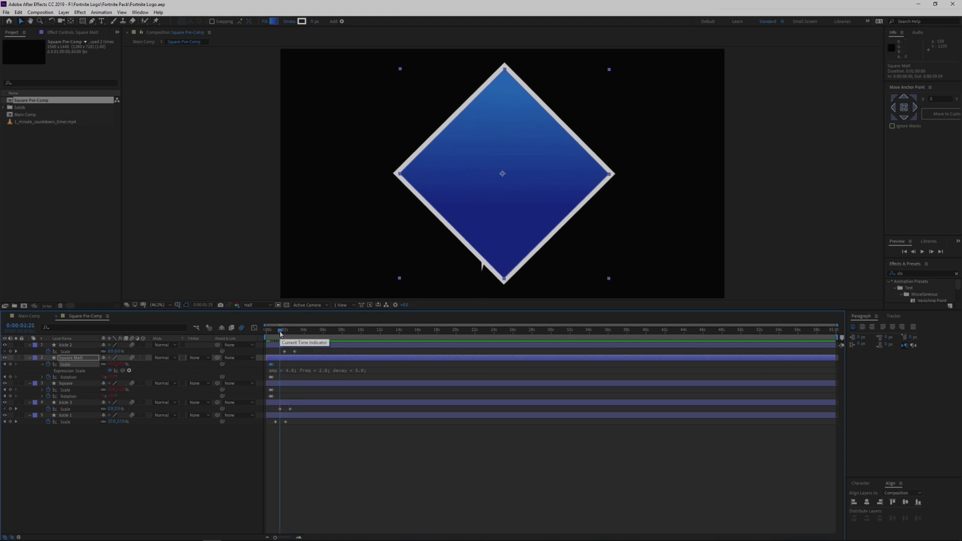
pyautogui.press('space')
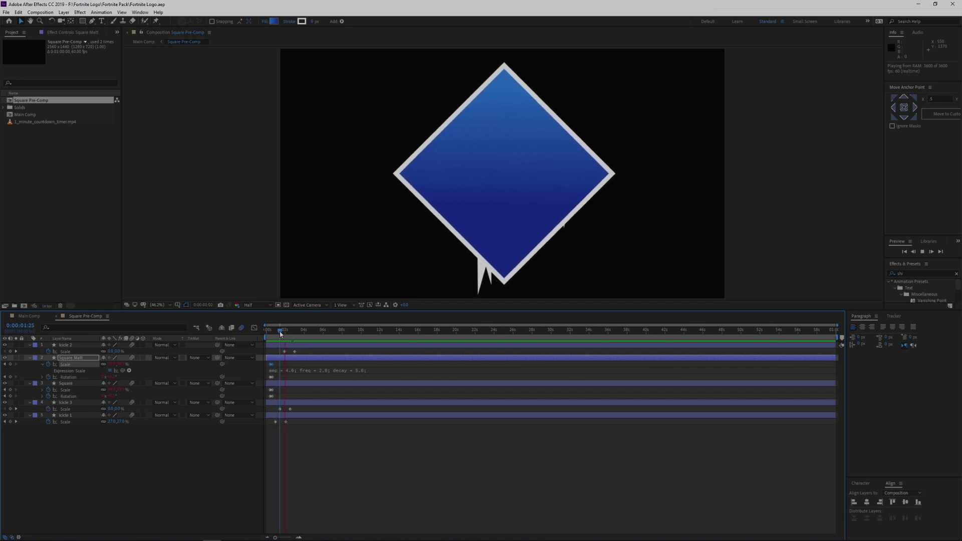
pyautogui.moveTo(281, 335); pyautogui.dragTo(278, 335)
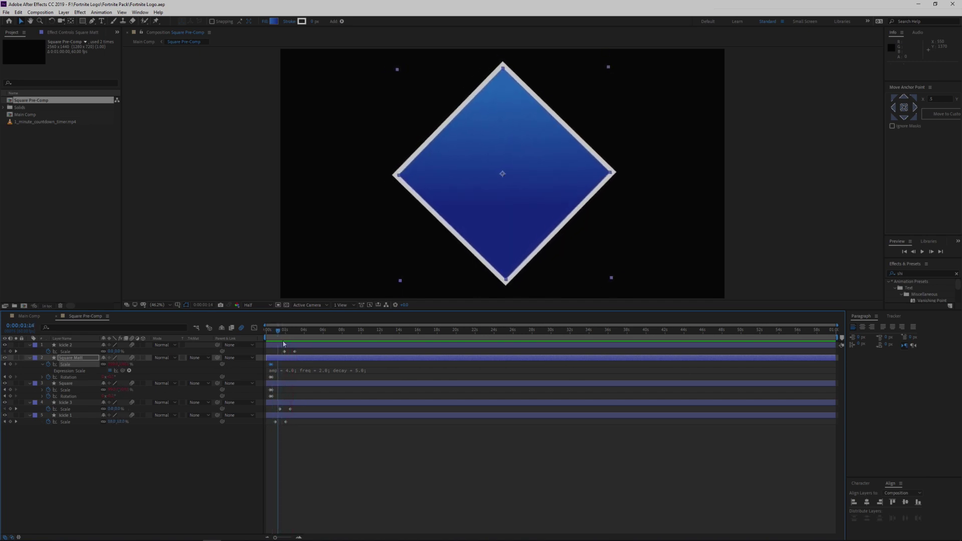
pyautogui.click(304, 371)
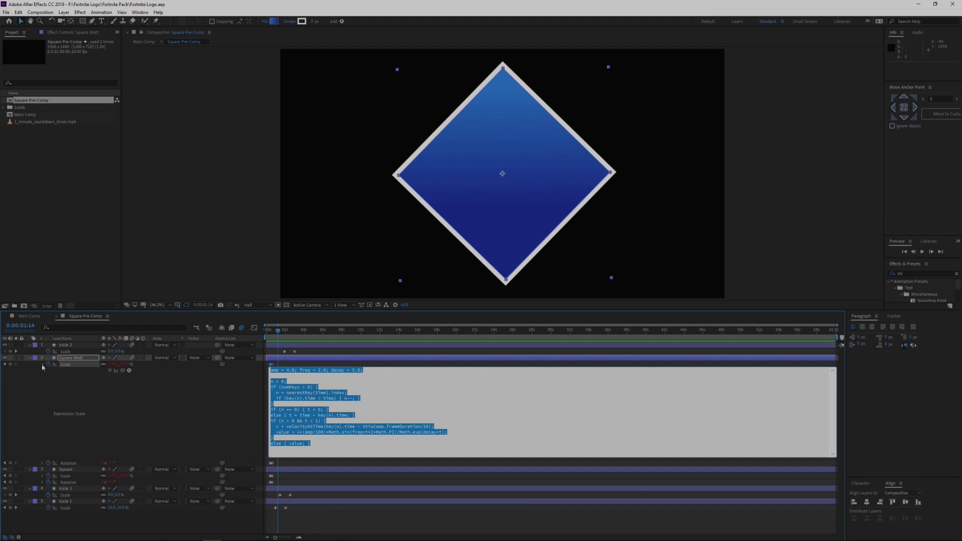
pyautogui.click(150, 403)
pyautogui.click(172, 451)
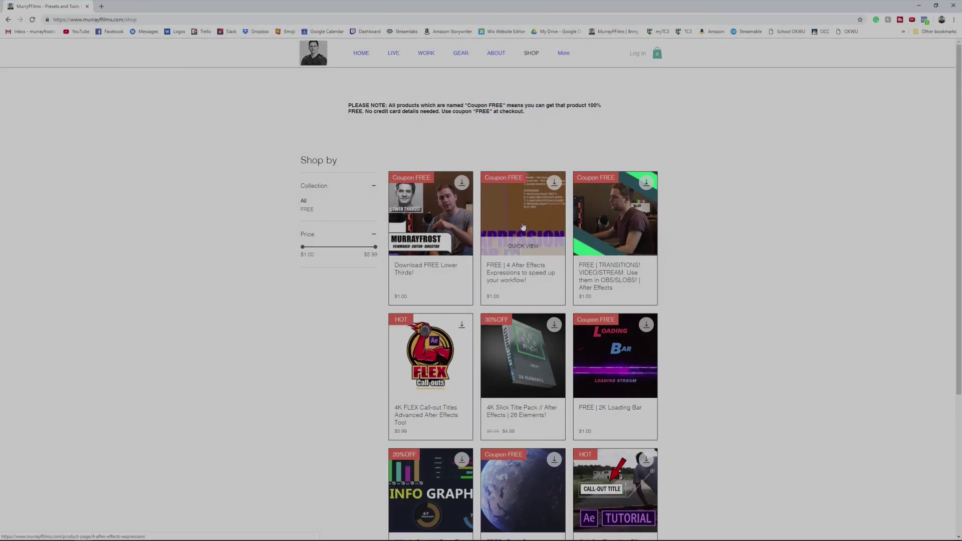
# Step: Open the FREE | 4 After Effects Expressions product page, then return to After Effects
pyautogui.click(524, 228)
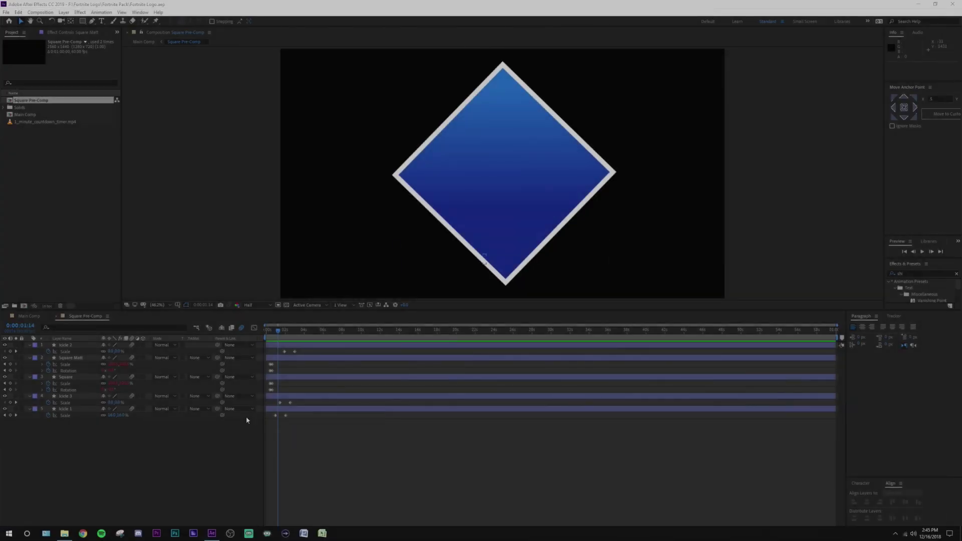
pyautogui.click(241, 430)
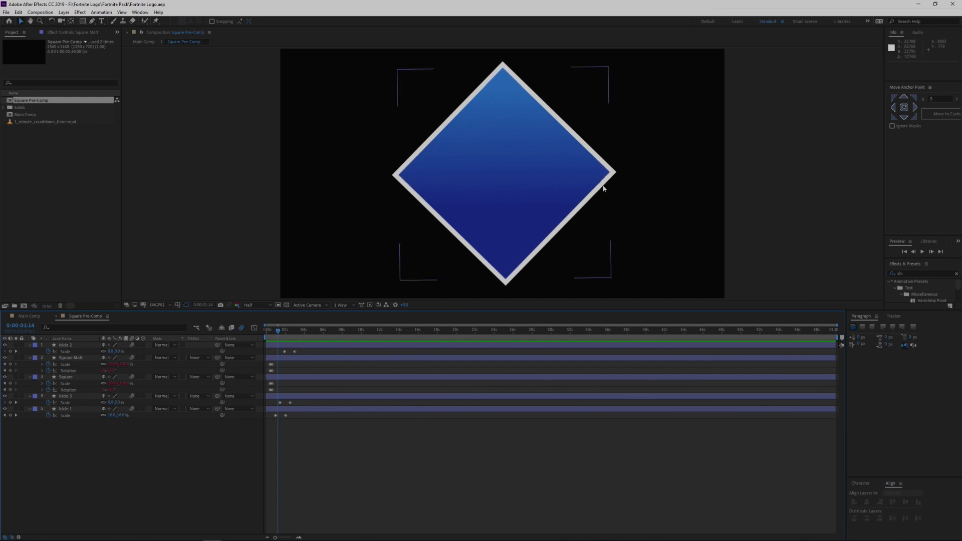
# Step: Advance Square Pre-Comp to show the icicles growing, then go back to Main Comp
pyautogui.moveTo(278, 332); pyautogui.dragTo(299, 329)
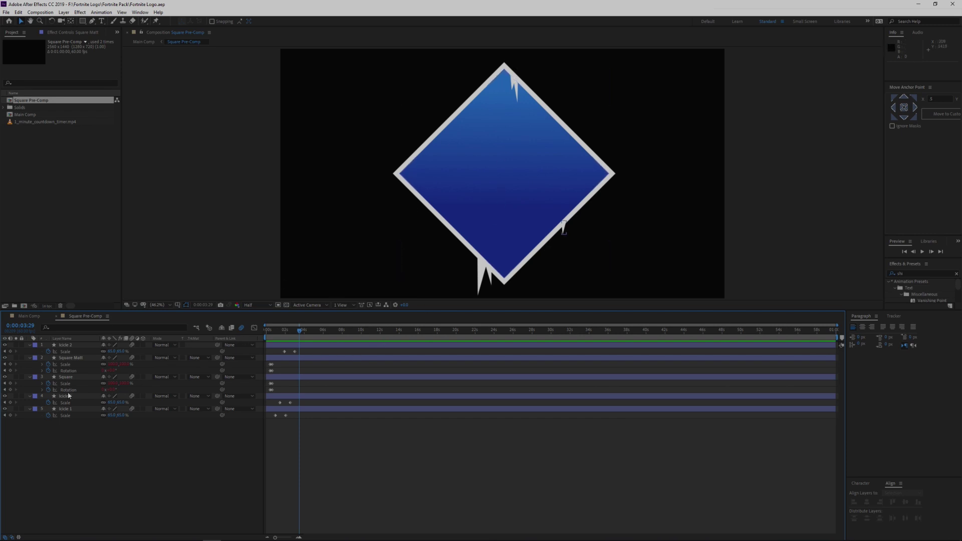
pyautogui.click(55, 316)
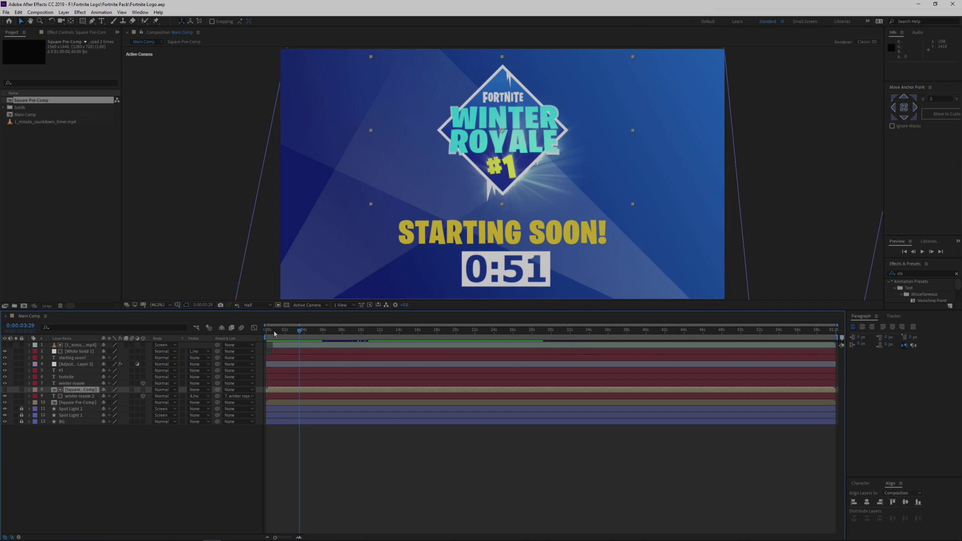
pyautogui.moveTo(271, 331)
pyautogui.mouseDown()
pyautogui.moveTo(286, 333)
pyautogui.moveTo(276, 332)
pyautogui.mouseUp()
pyautogui.press('space')
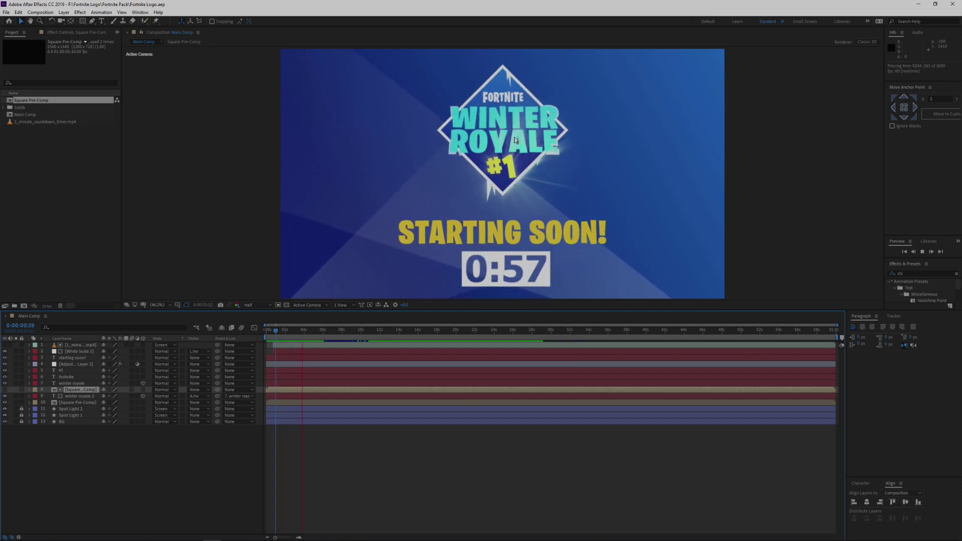
pyautogui.click(281, 334)
pyautogui.click(282, 335)
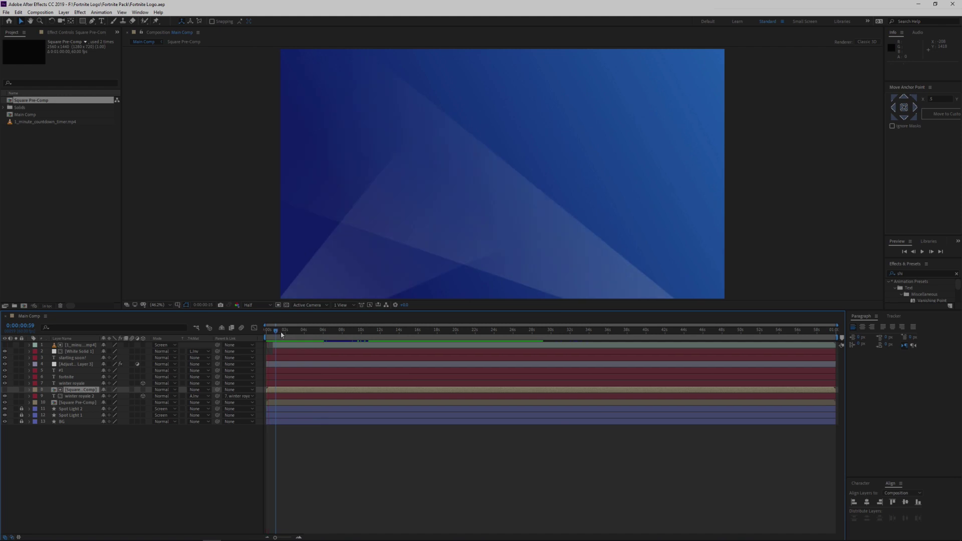
pyautogui.click(75, 364)
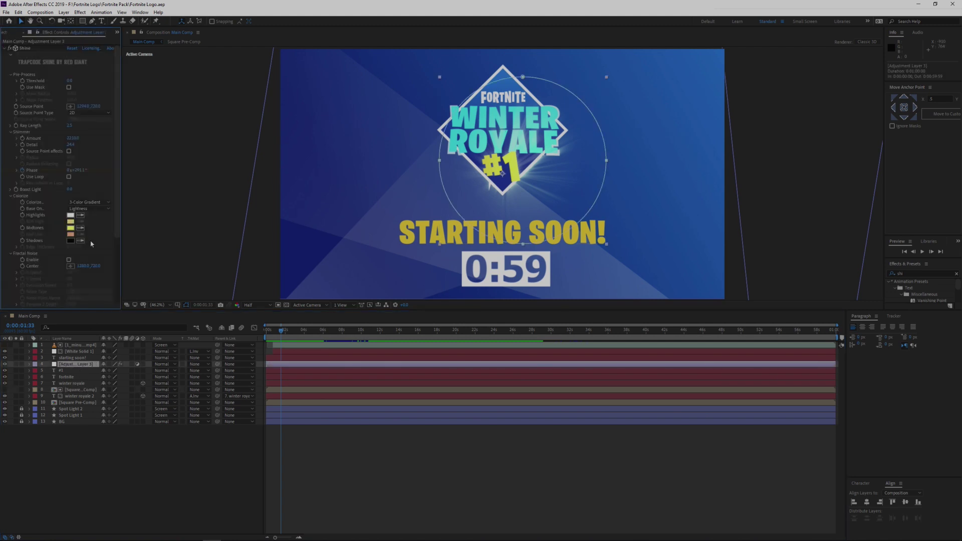
# Step: Solo and toggle Adjustment Layer 3 to compare the logo with and without Trapcode Shine
pyautogui.click(26, 49)
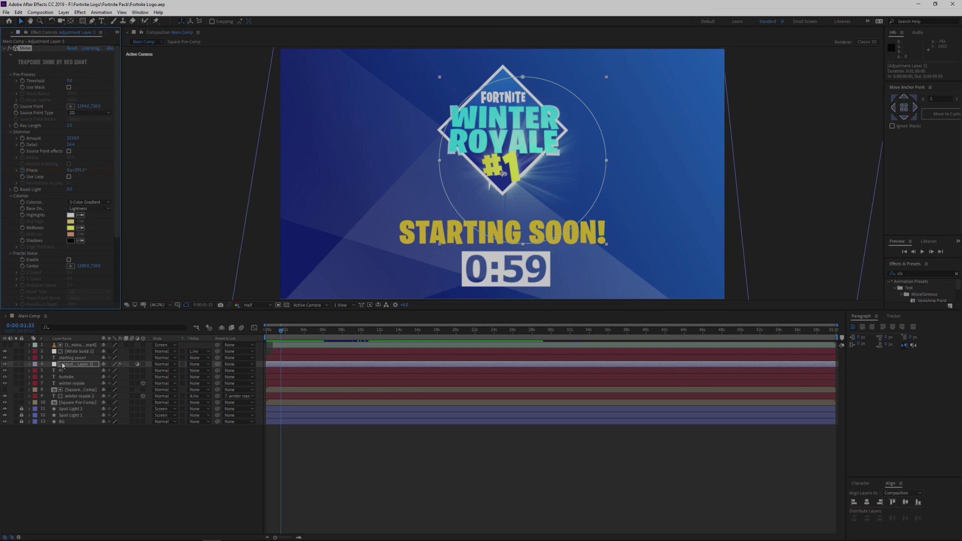
pyautogui.click(16, 365)
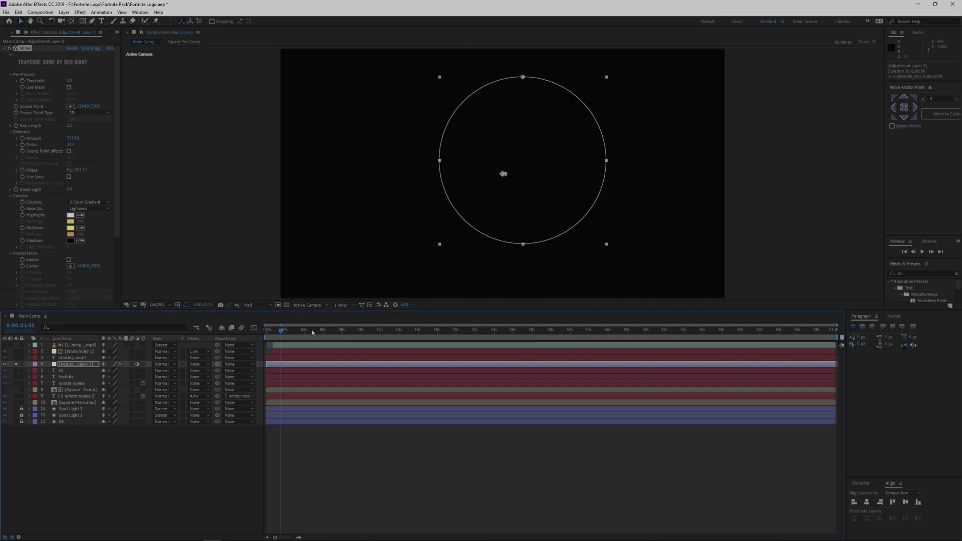
pyautogui.click(16, 364)
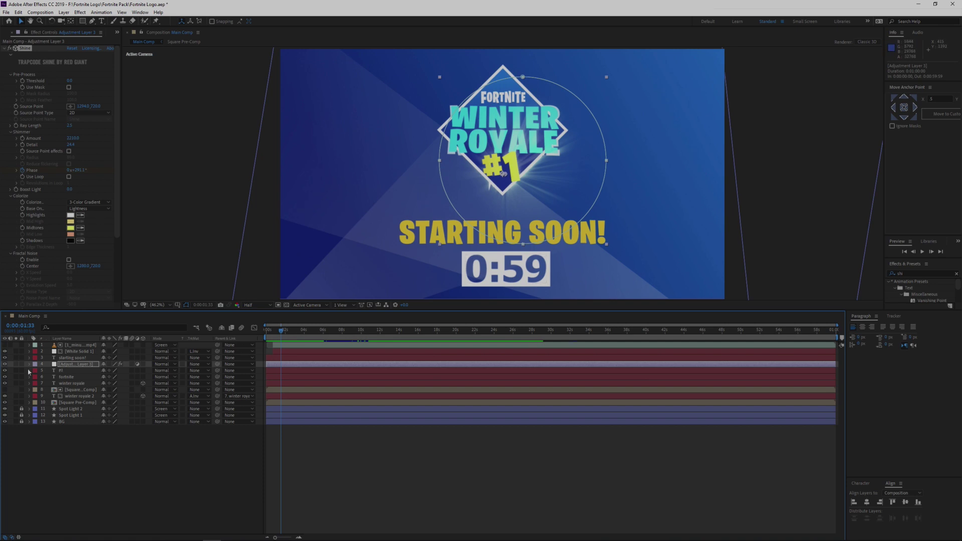
pyautogui.click(5, 365)
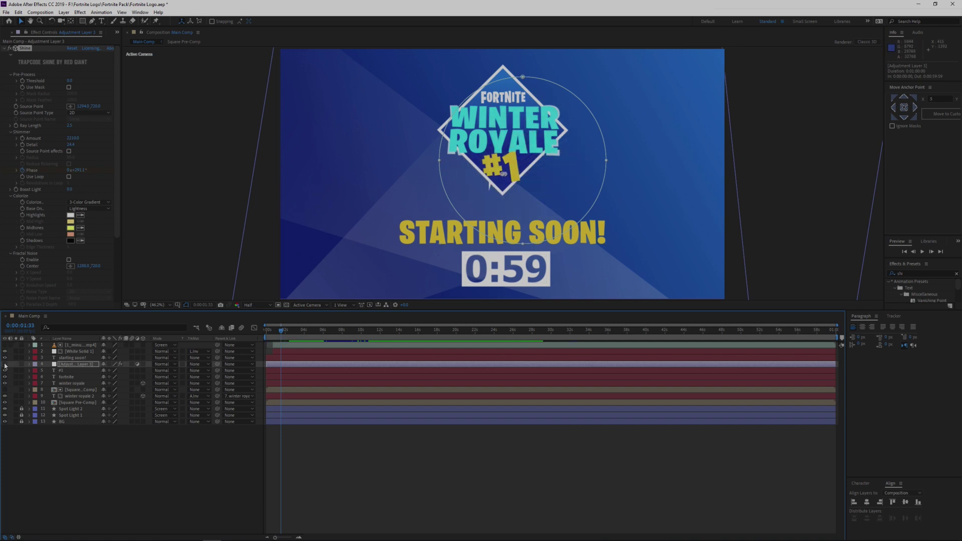
pyautogui.click(5, 365)
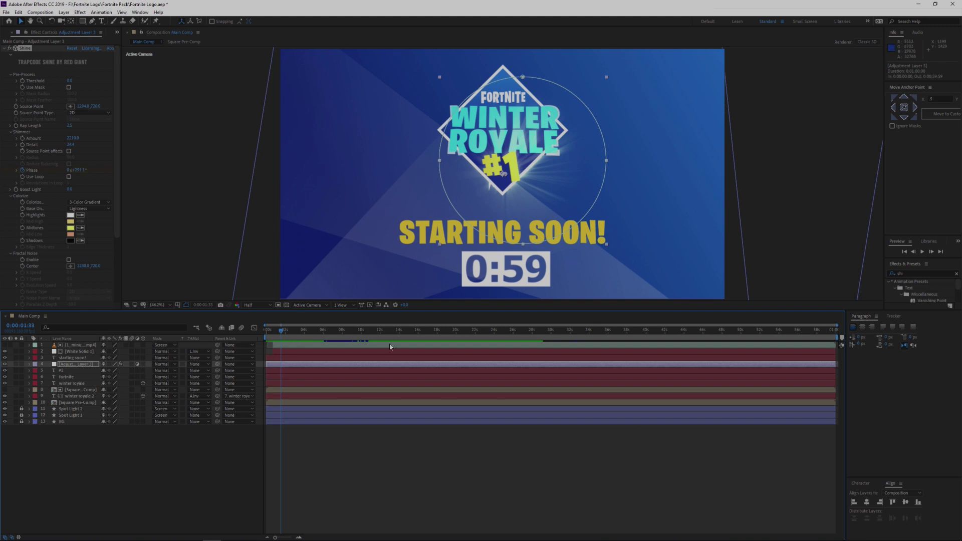
pyautogui.click(171, 473)
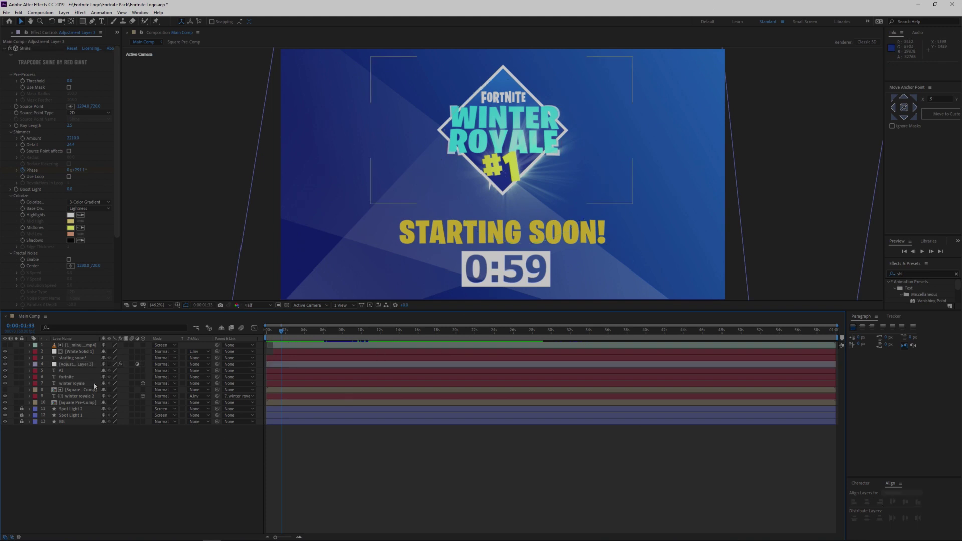
pyautogui.click(74, 346)
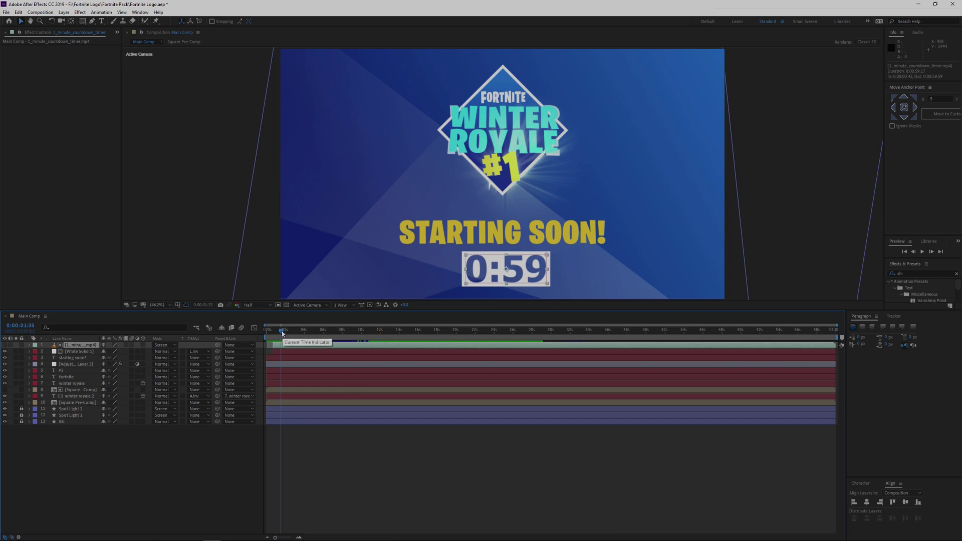
pyautogui.moveTo(281, 332); pyautogui.dragTo(313, 331)
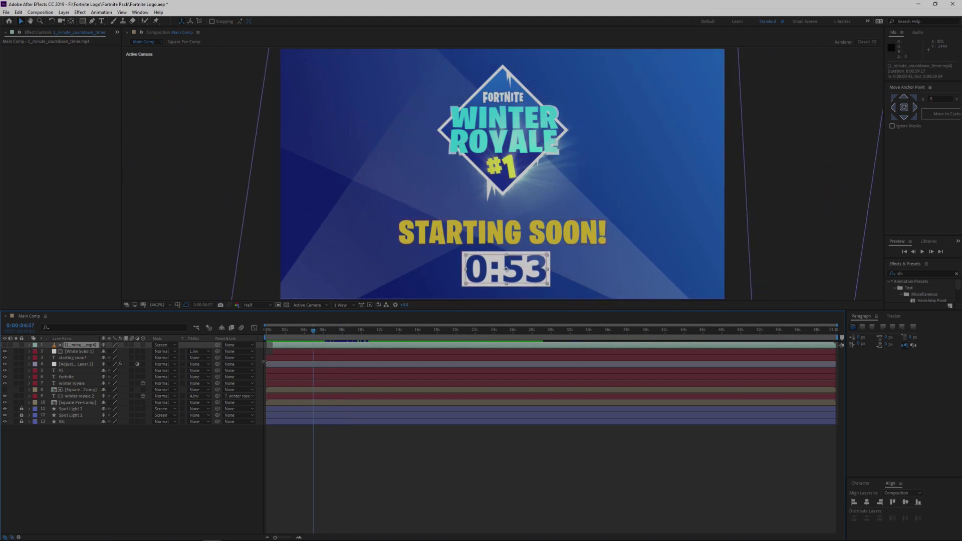
pyautogui.click(82, 352)
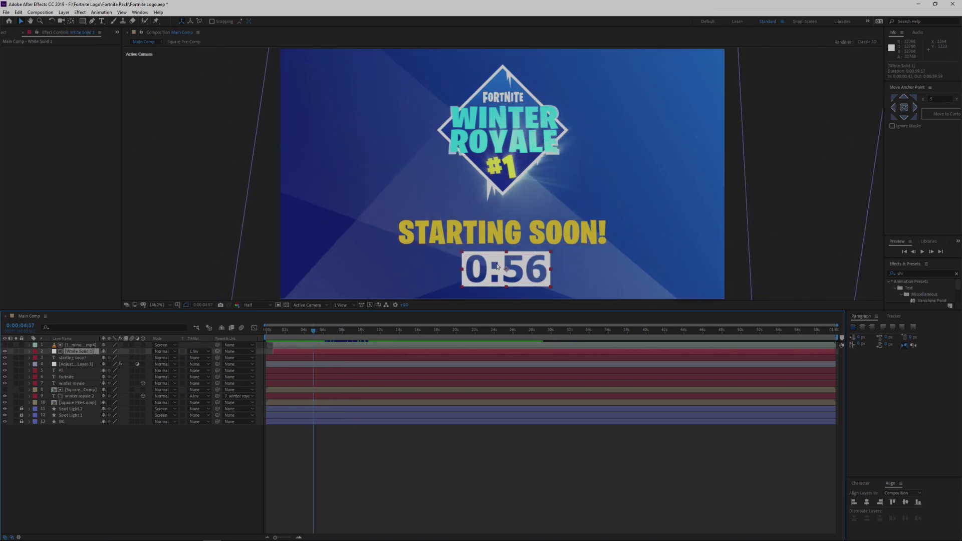
pyautogui.click(201, 352)
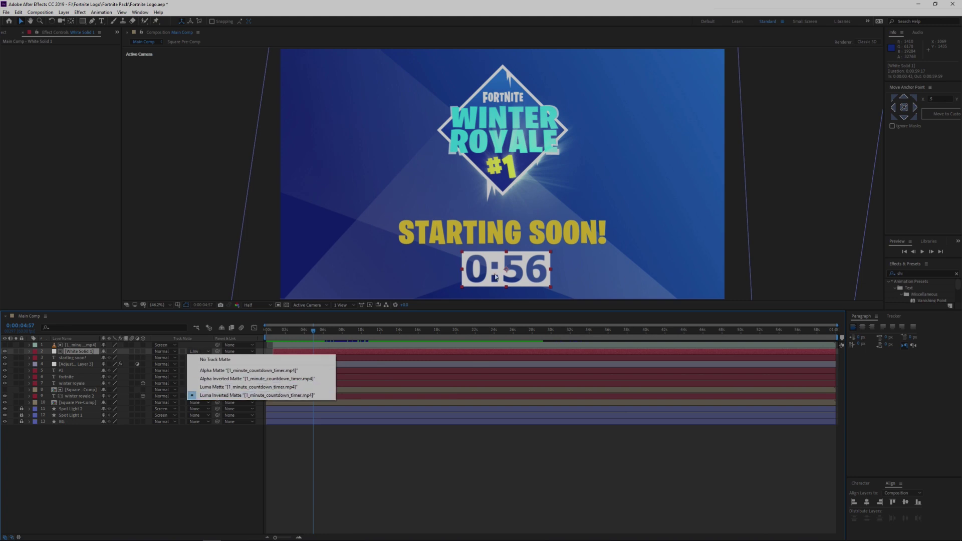
pyautogui.click(340, 381)
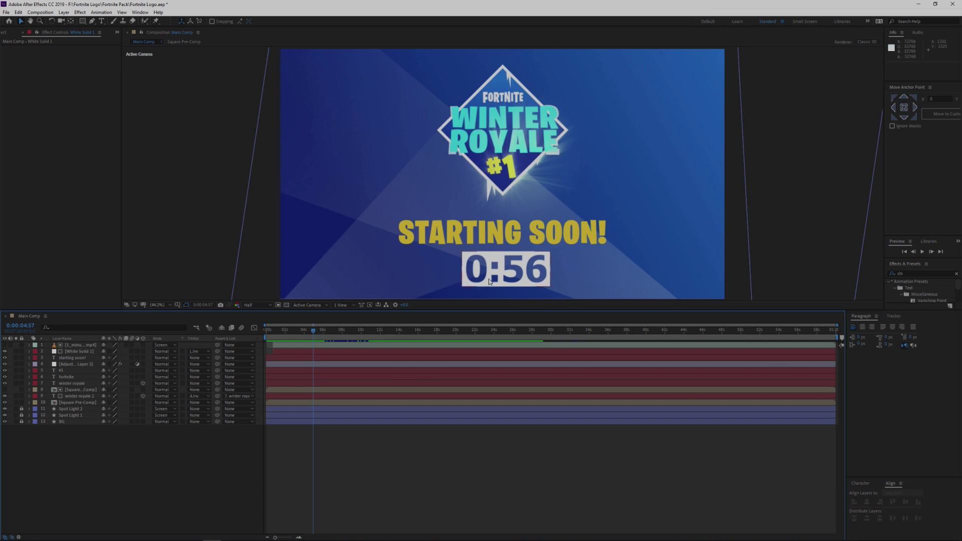
pyautogui.click(71, 382)
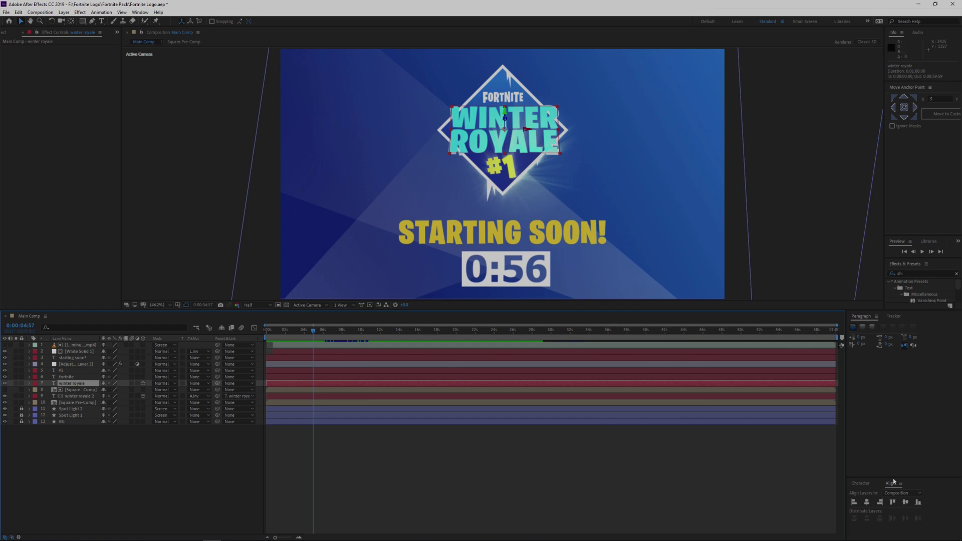
# Step: Show the Character settings and confirm winter royale 2 keeps Alpha Inverted Matte
pyautogui.moveTo(893, 477); pyautogui.dragTo(890, 431)
pyautogui.click(861, 438)
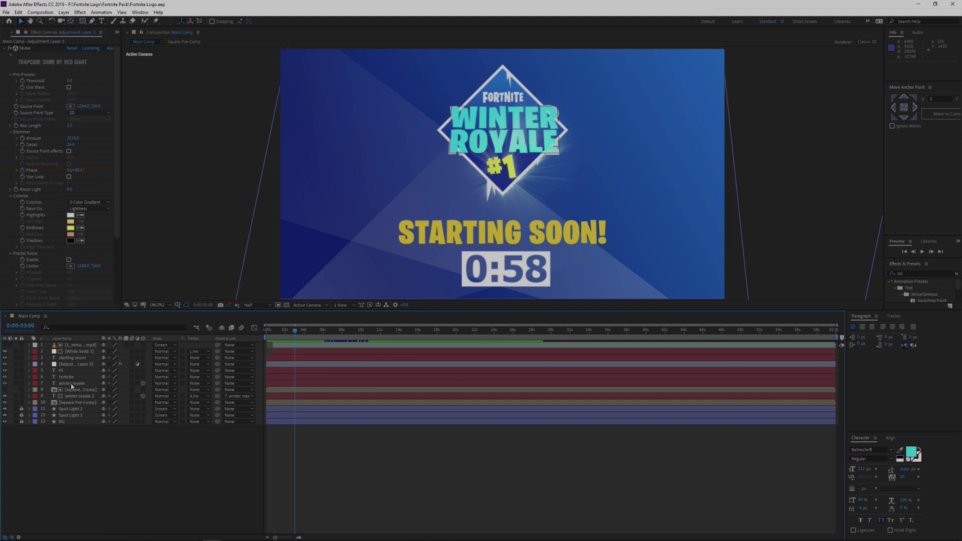
pyautogui.click(72, 383)
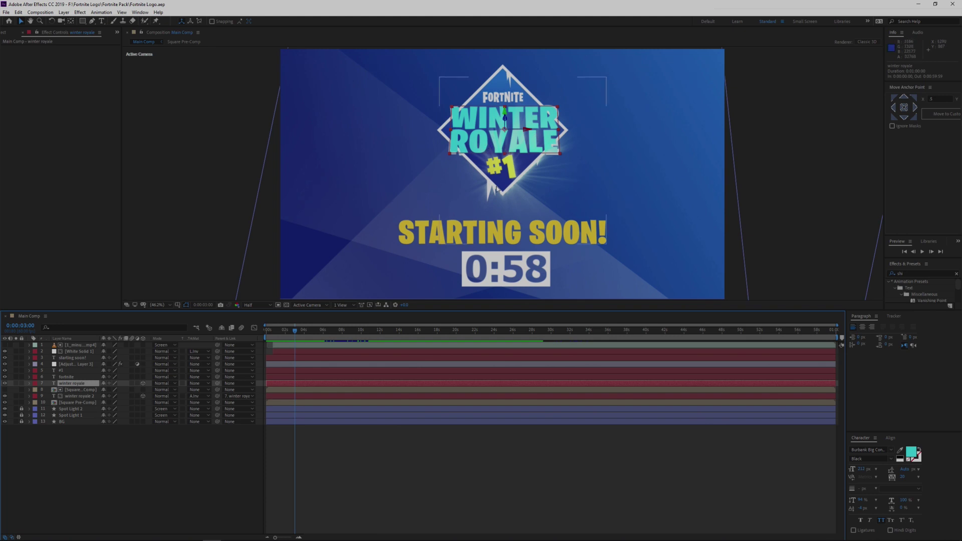
pyautogui.click(70, 396)
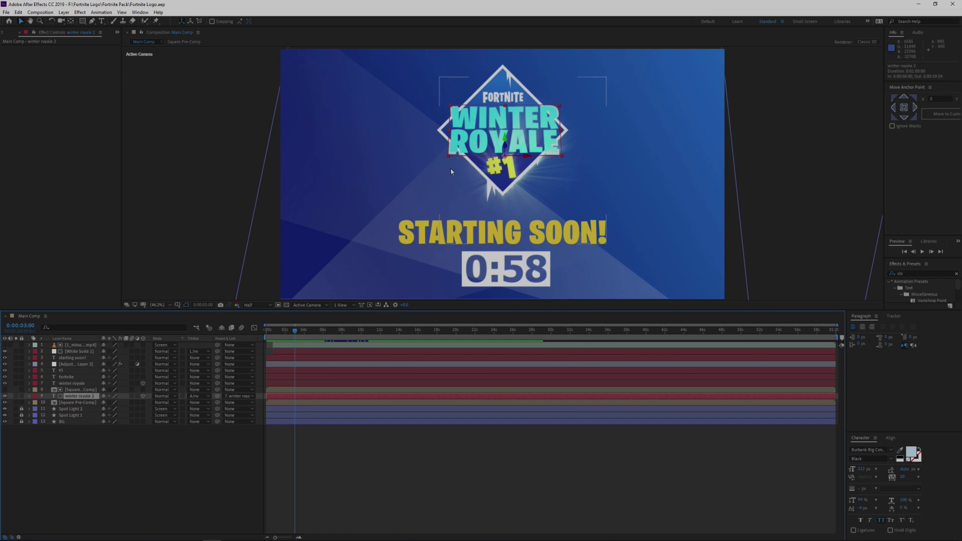
pyautogui.click(75, 390)
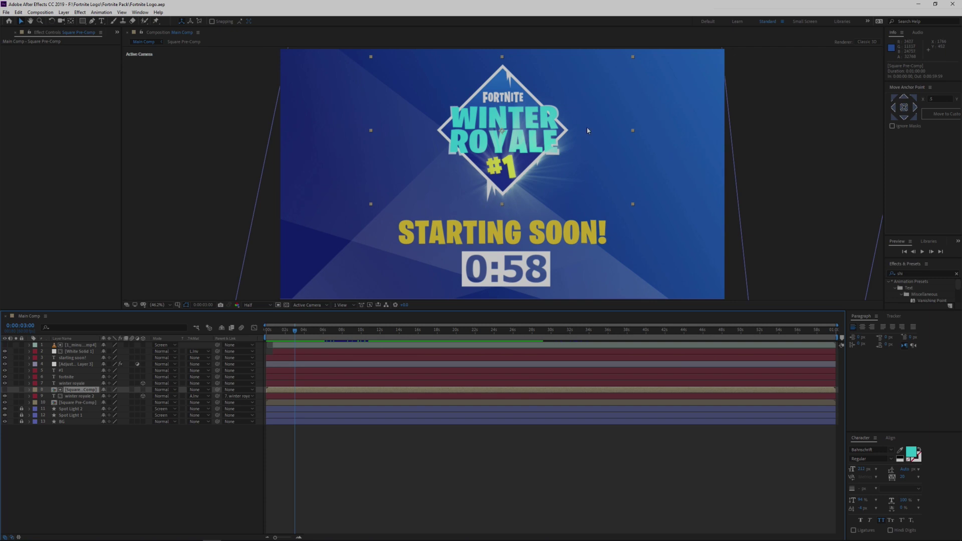
pyautogui.click(78, 396)
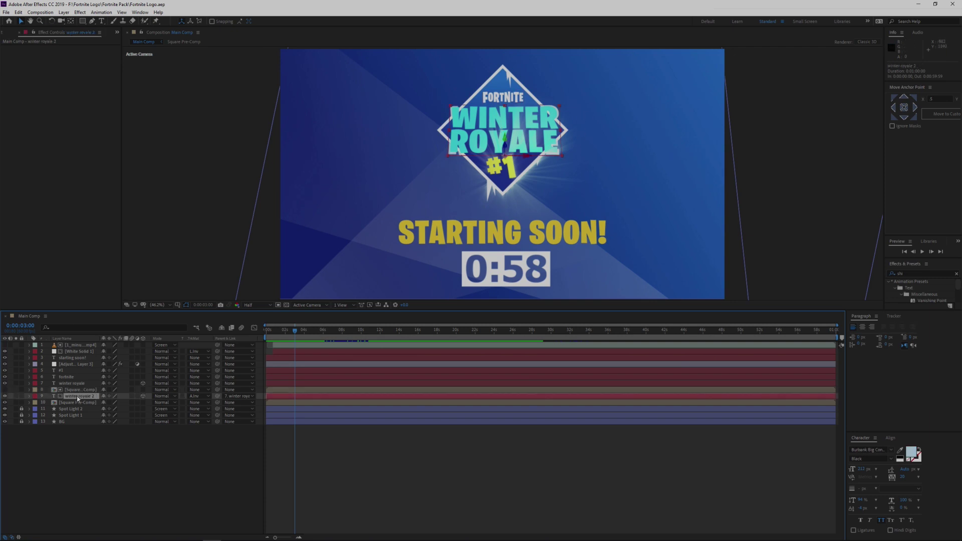
pyautogui.click(196, 400)
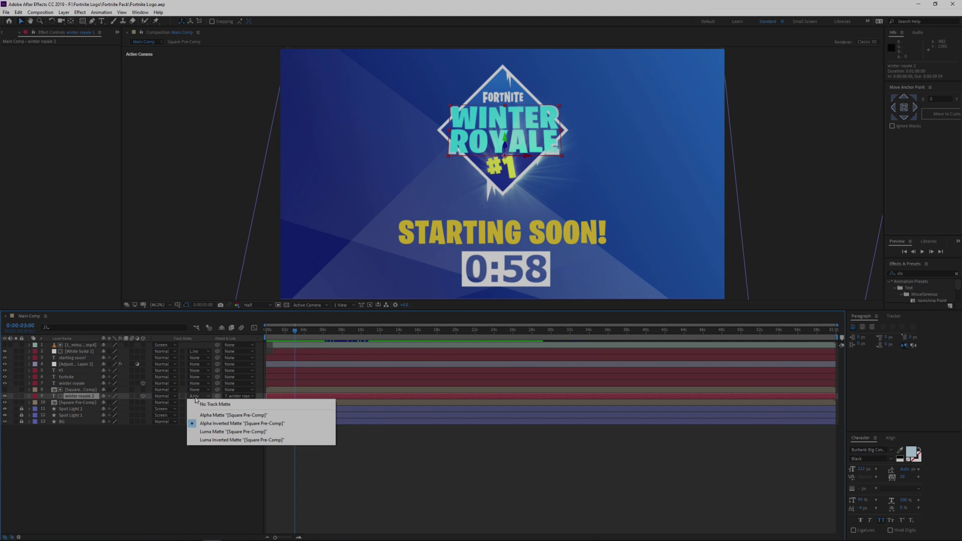
pyautogui.click(211, 423)
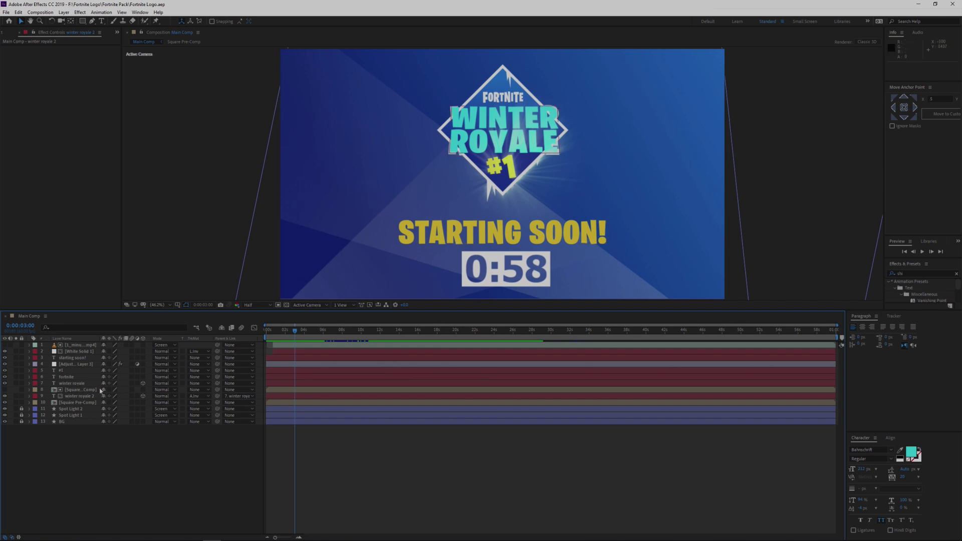
# Step: Preview the logo animation, open Square Pre-Comp, then switch back to Main Comp
pyautogui.click(453, 145)
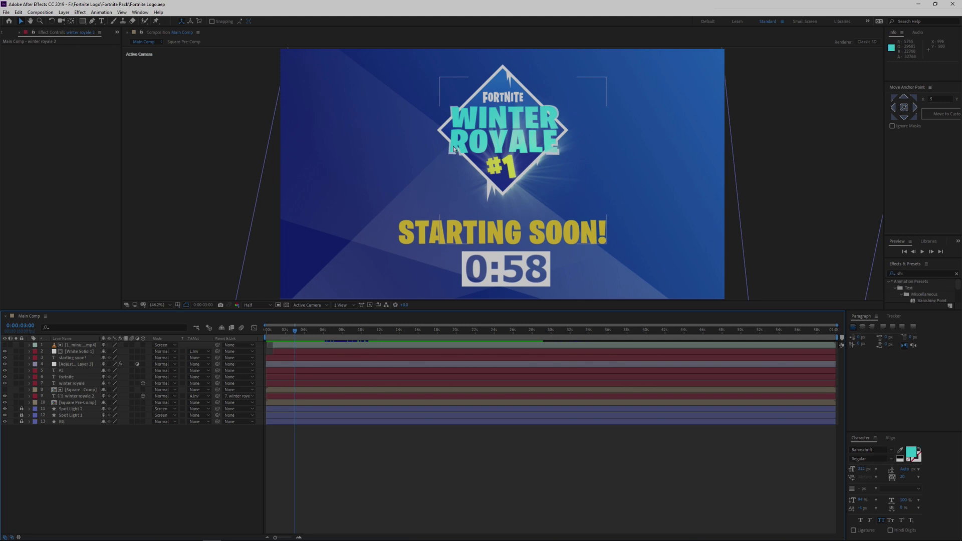
pyautogui.moveTo(270, 339); pyautogui.dragTo(278, 333)
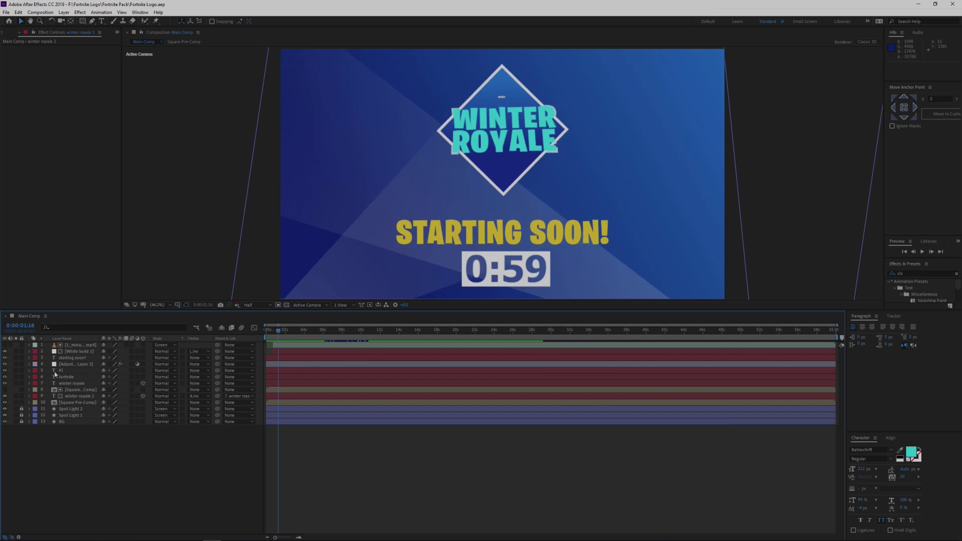
pyautogui.doubleClick(73, 390)
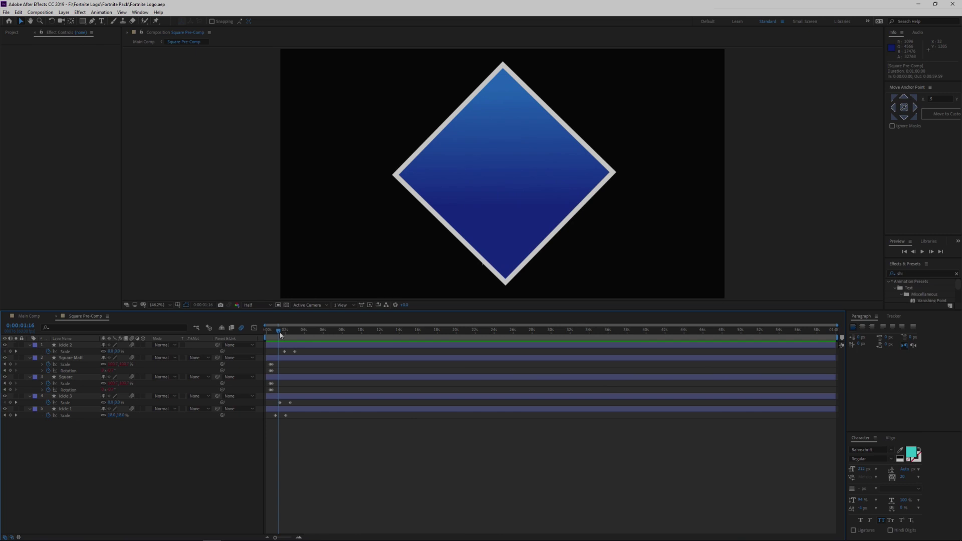
pyautogui.click(29, 316)
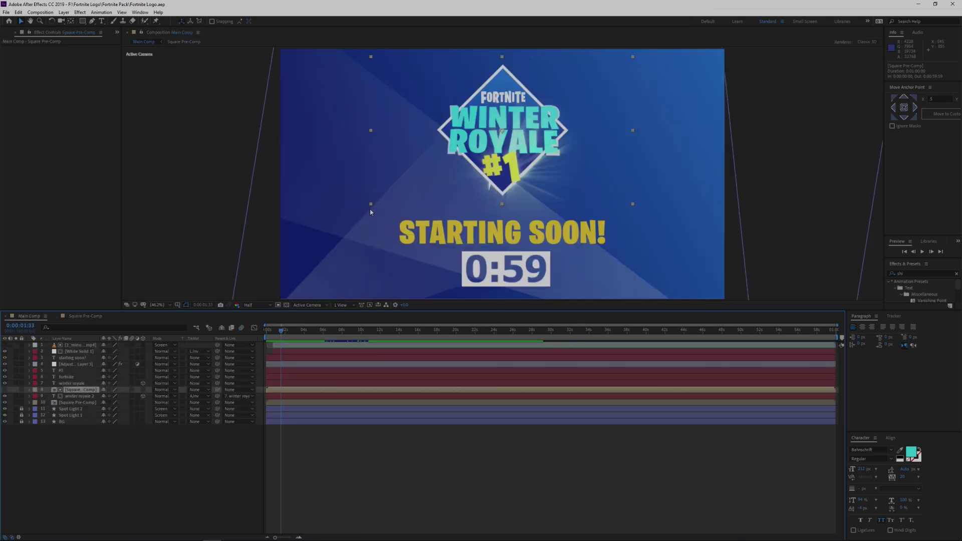
# Step: Unlock Spot Light 2, select Spot Light 1, and check its gradient fill settings
pyautogui.click(22, 409)
pyautogui.click(69, 415)
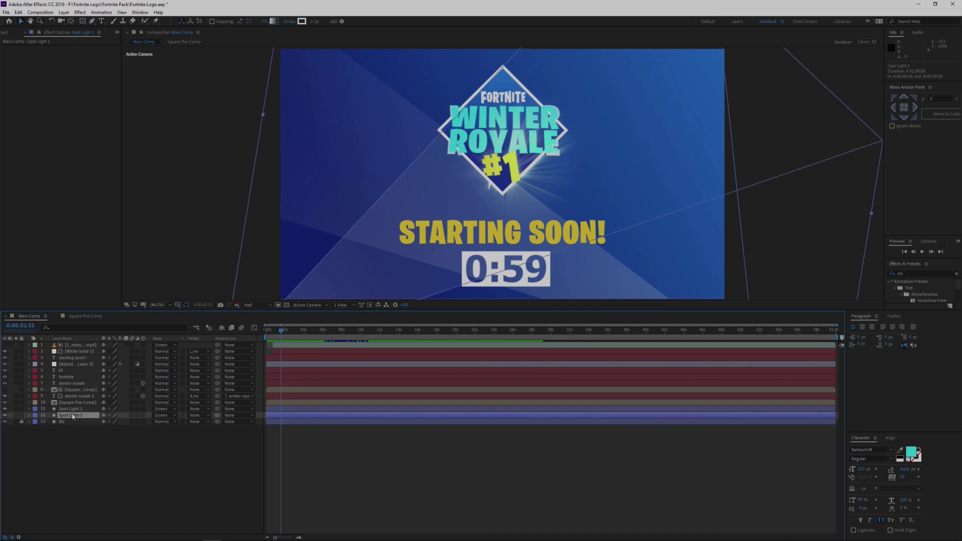
pyautogui.press(',')
pyautogui.press(',')
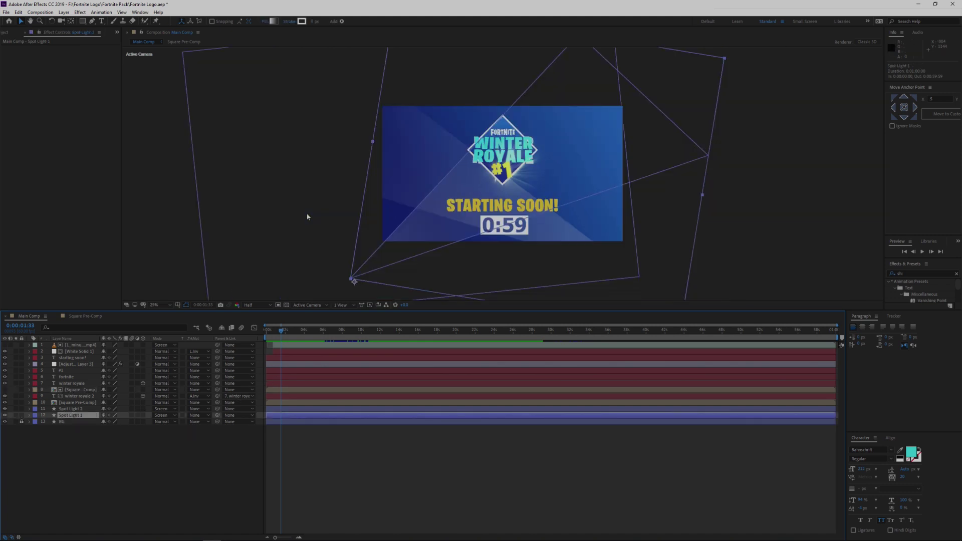
pyautogui.click(92, 22)
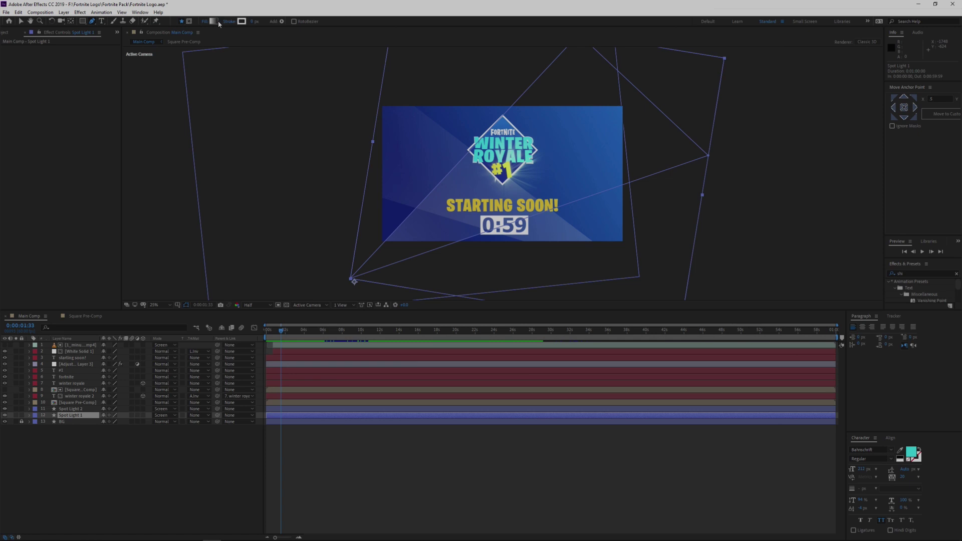
pyautogui.click(217, 22)
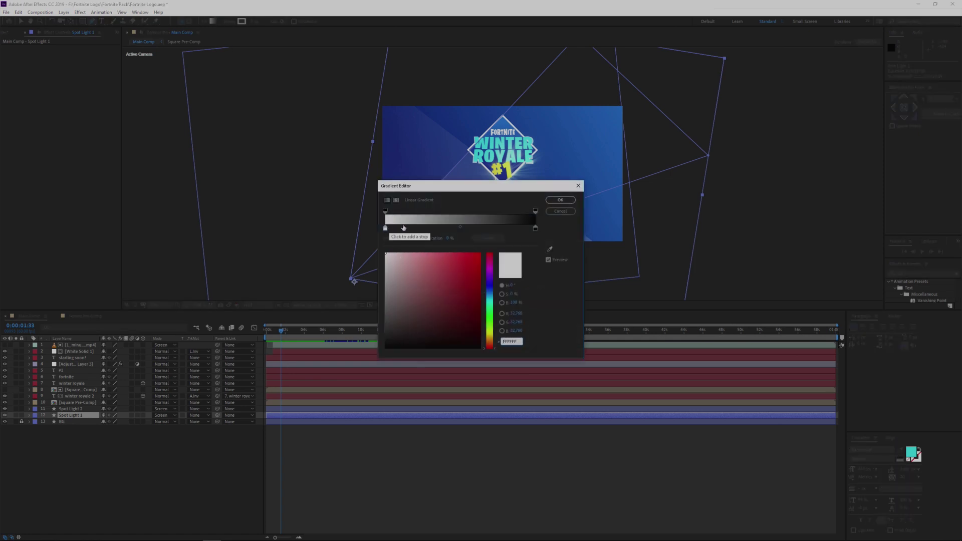
pyautogui.click(579, 186)
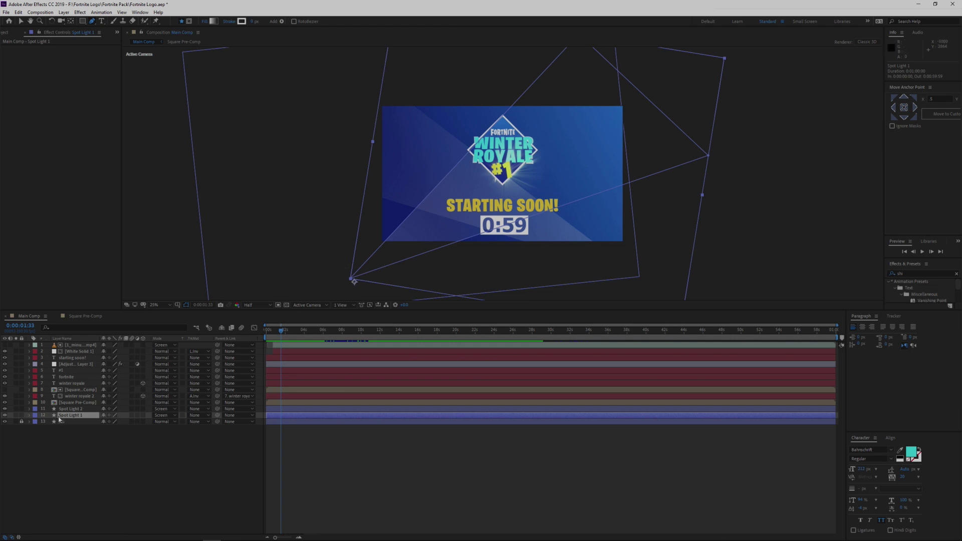
# Step: Inspect Spot Light 1's wiggle(0.1,20) rotation expression and preview the spotlight sway
pyautogui.click(30, 416)
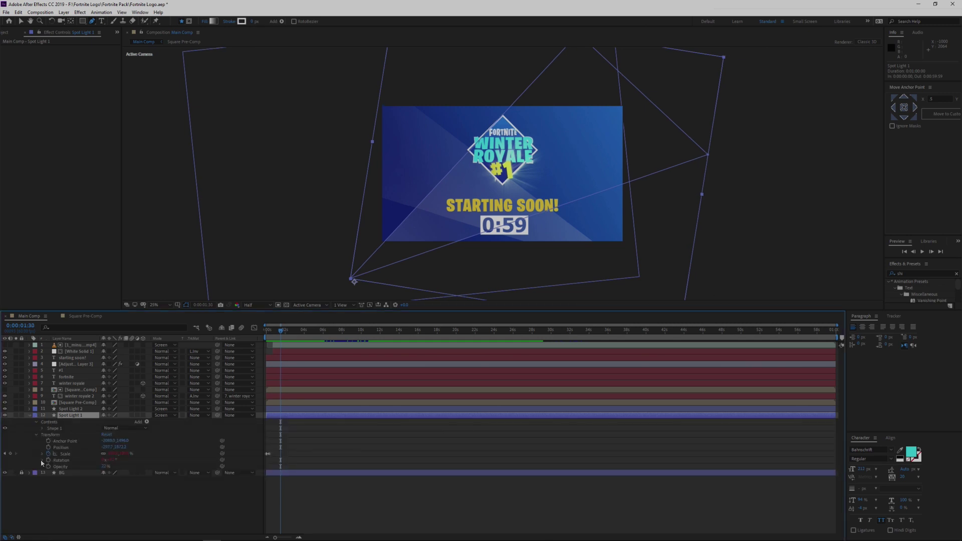
pyautogui.click(42, 460)
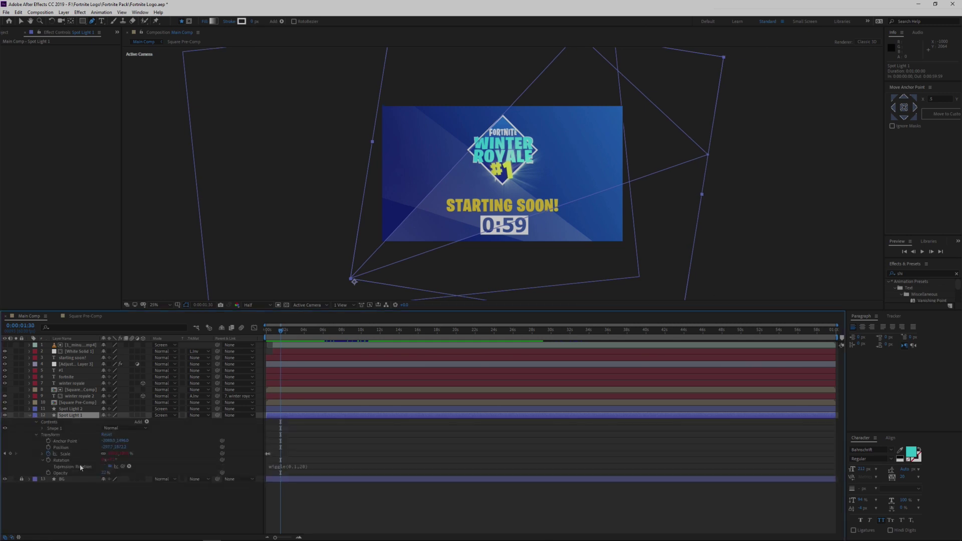
pyautogui.click(288, 471)
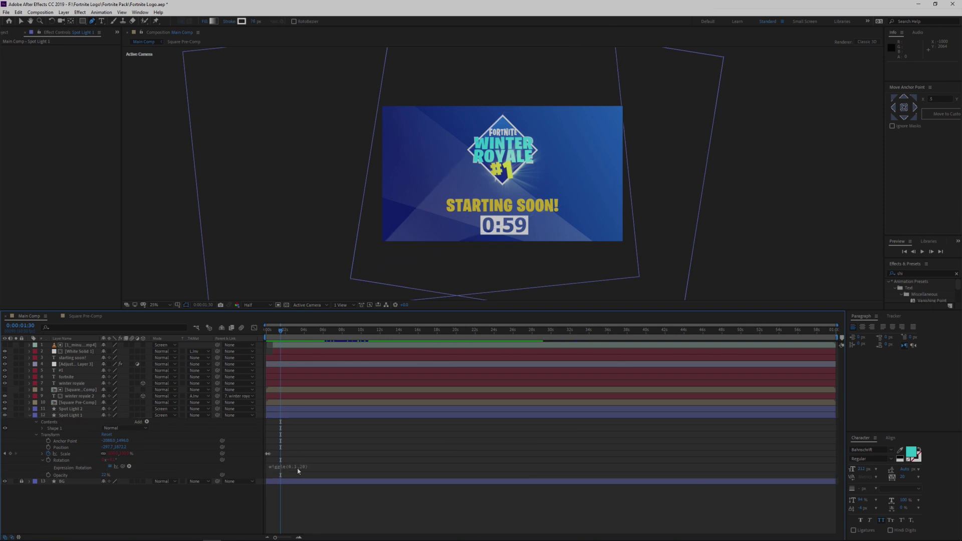
pyautogui.click(295, 418)
pyautogui.moveTo(280, 330); pyautogui.dragTo(426, 331)
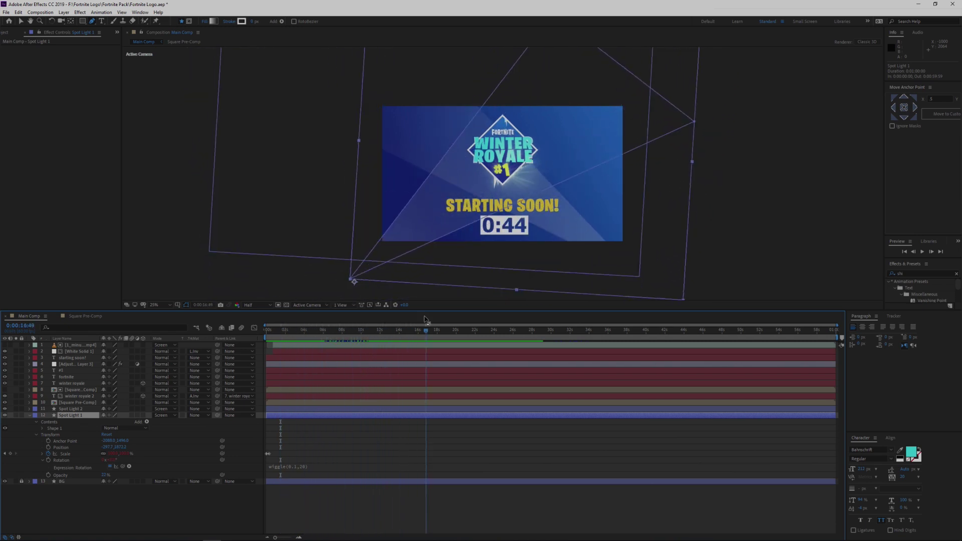
pyautogui.click(29, 415)
pyautogui.click(100, 458)
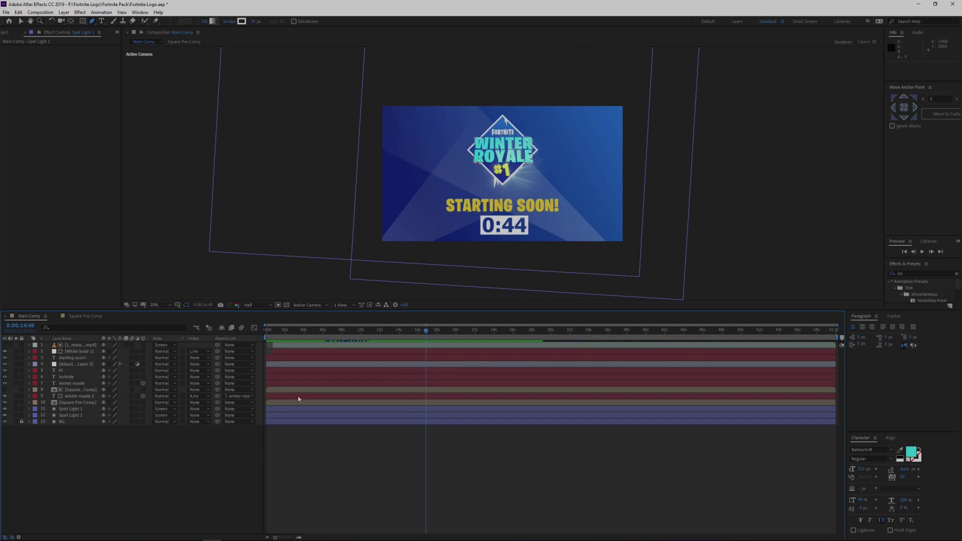
pyautogui.click(155, 305)
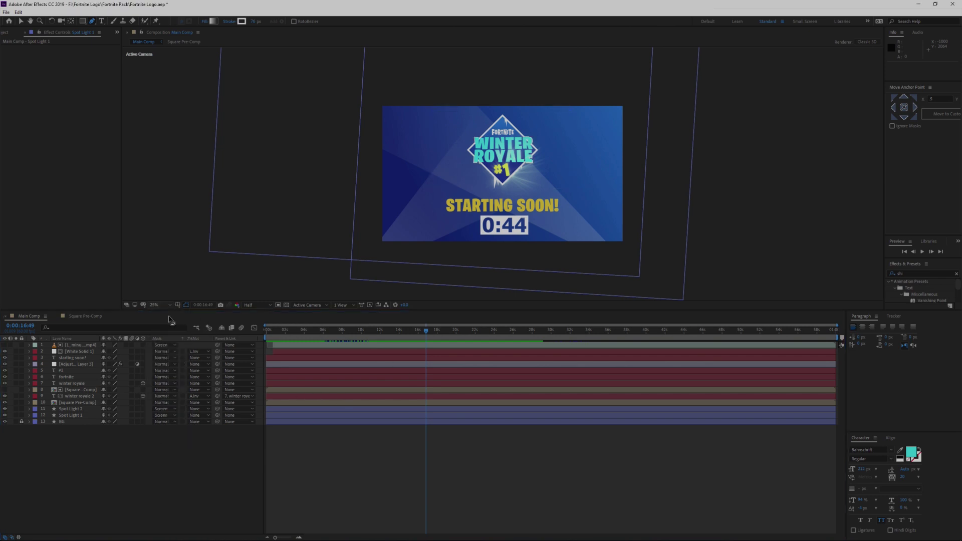
# Step: Set viewer magnification to Fit, switch to the Selection tool, and relock both Spot Lights
pyautogui.click(182, 316)
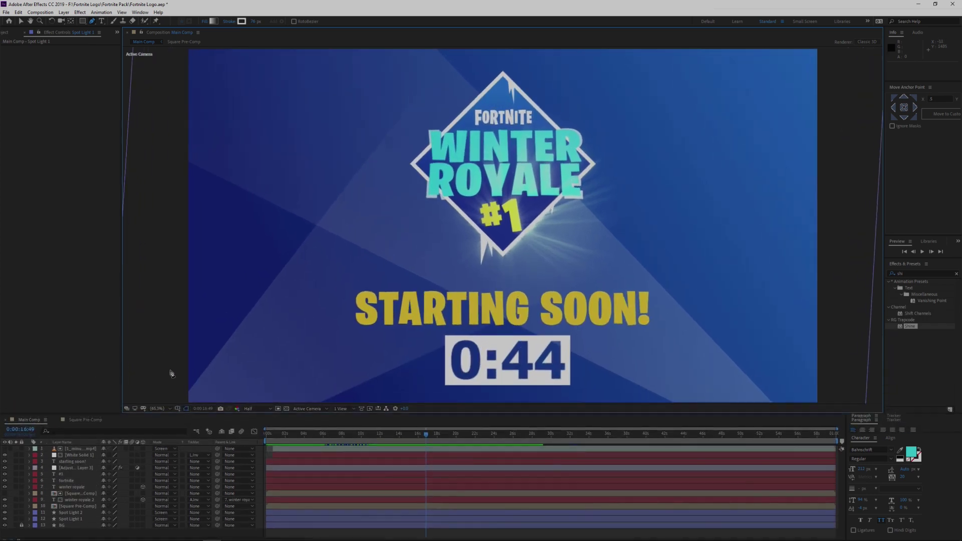
pyautogui.press('v')
pyautogui.click(481, 204)
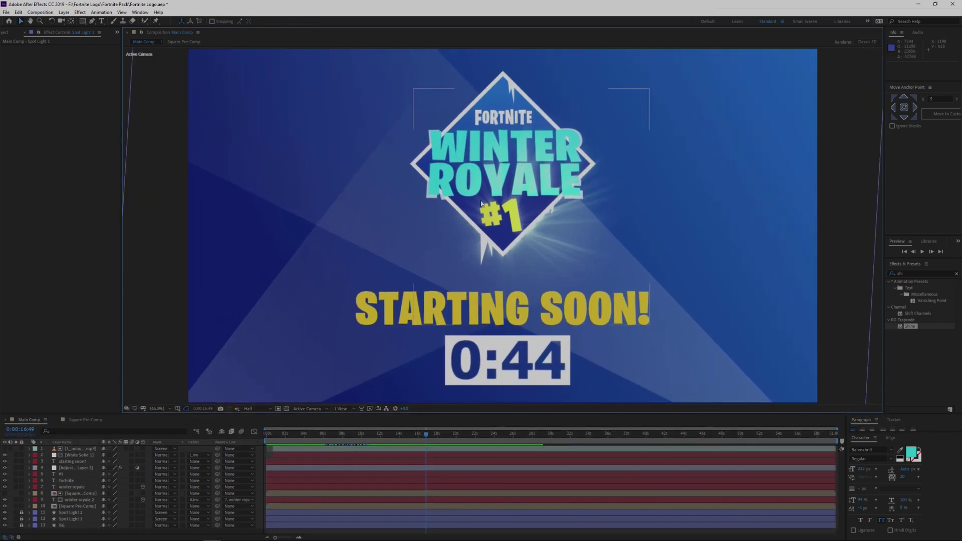